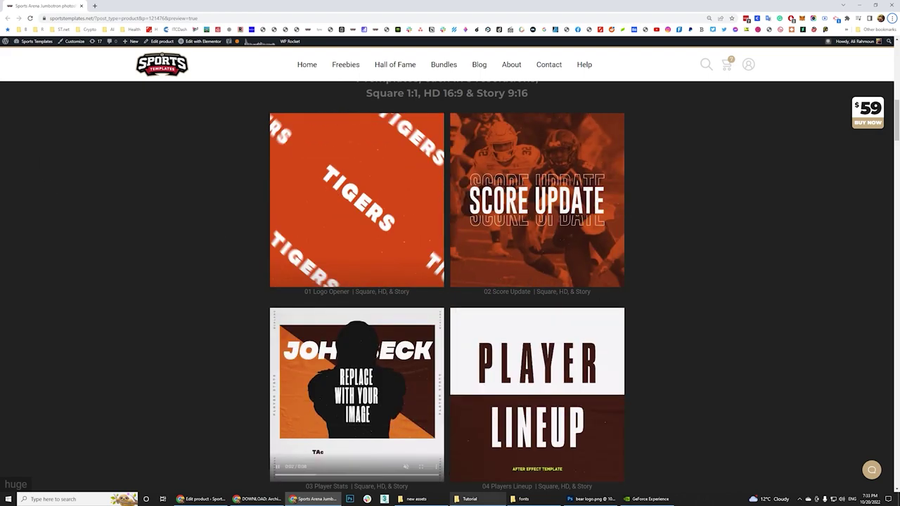
Extract the After Effects CC22.zip archive into the Tutorial folder
{"action": "key", "text": "alt+Tab"}
{"action": "left_click", "coordinate": [109, 94]}
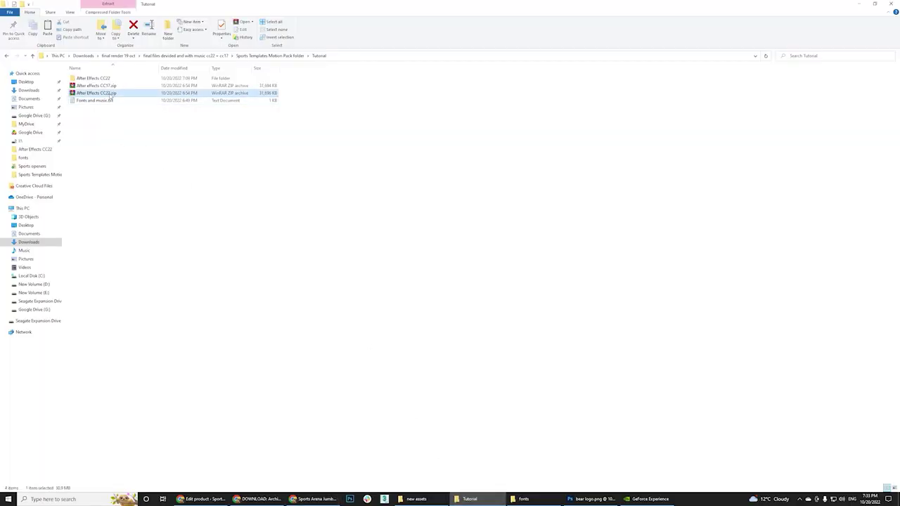
{"action": "left_click", "coordinate": [143, 140]}
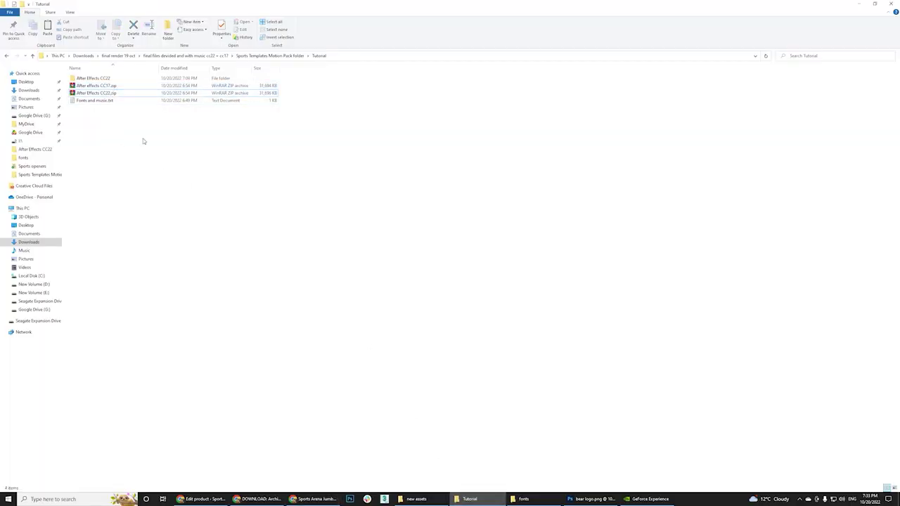
{"action": "right_click", "coordinate": [111, 95]}
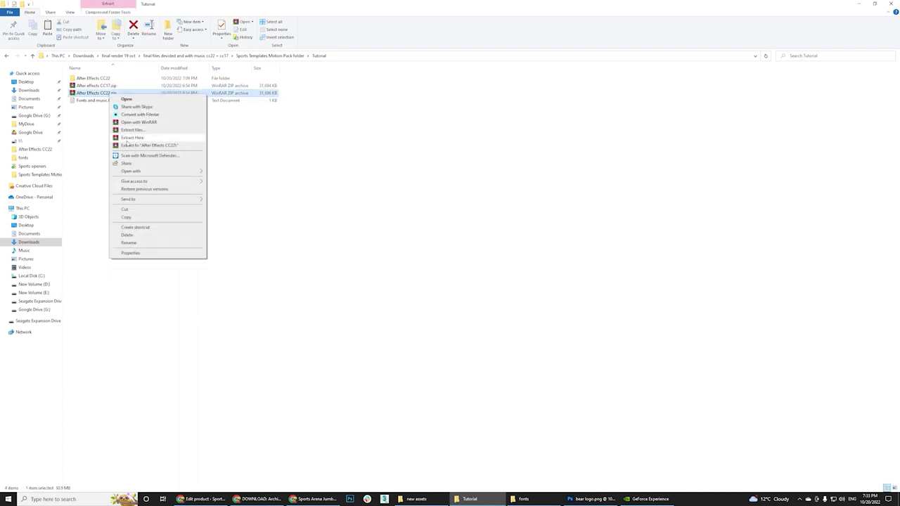
{"action": "left_click", "coordinate": [132, 138]}
Browse the extracted CC22 folder and point out the CC22 and CC17 archives in Tutorial
{"action": "left_click", "coordinate": [106, 79]}
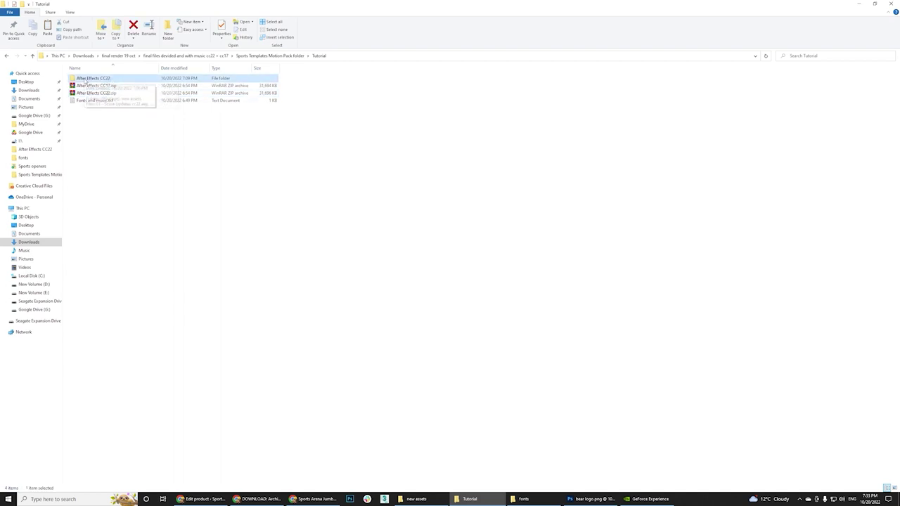
{"action": "double_click", "coordinate": [85, 79]}
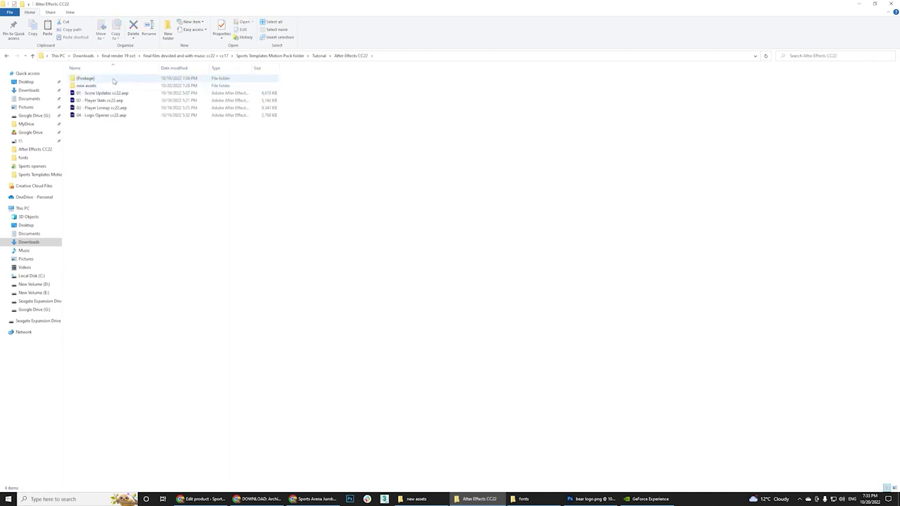
{"action": "left_click", "coordinate": [6, 57]}
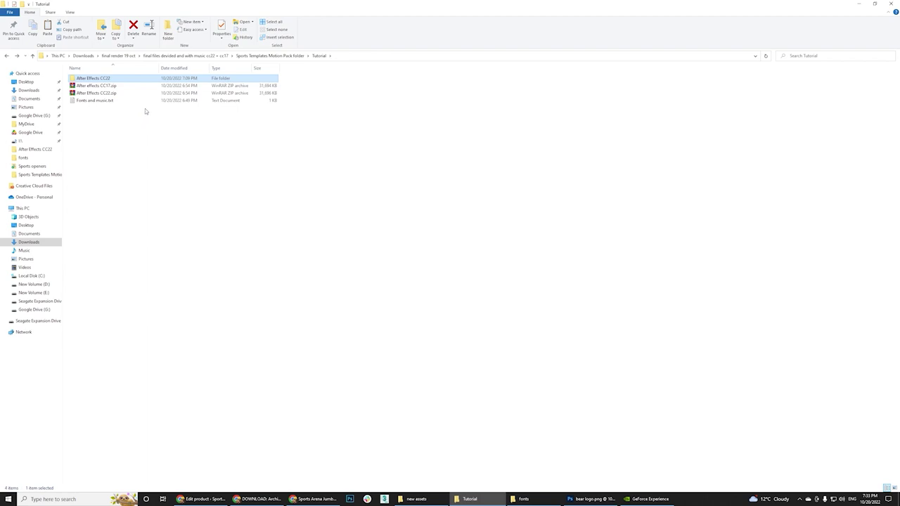
{"action": "double_click", "coordinate": [109, 79]}
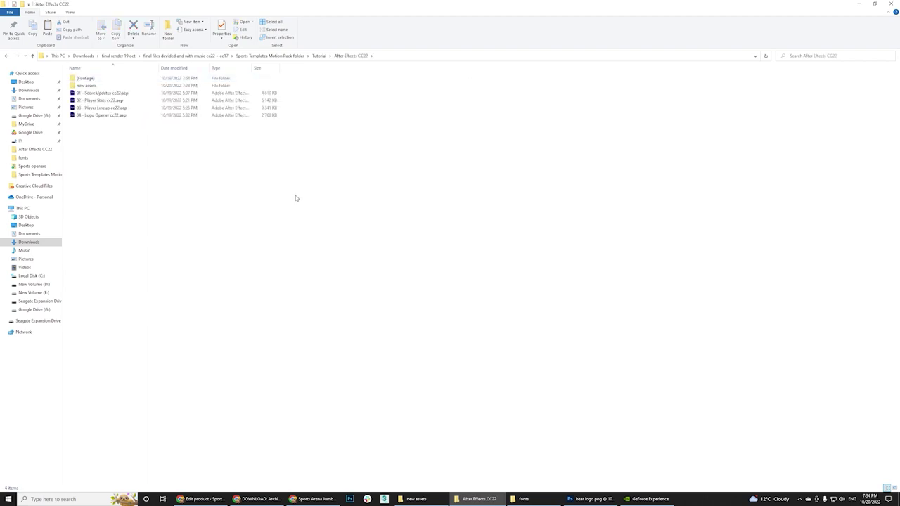
{"action": "left_click", "coordinate": [7, 56]}
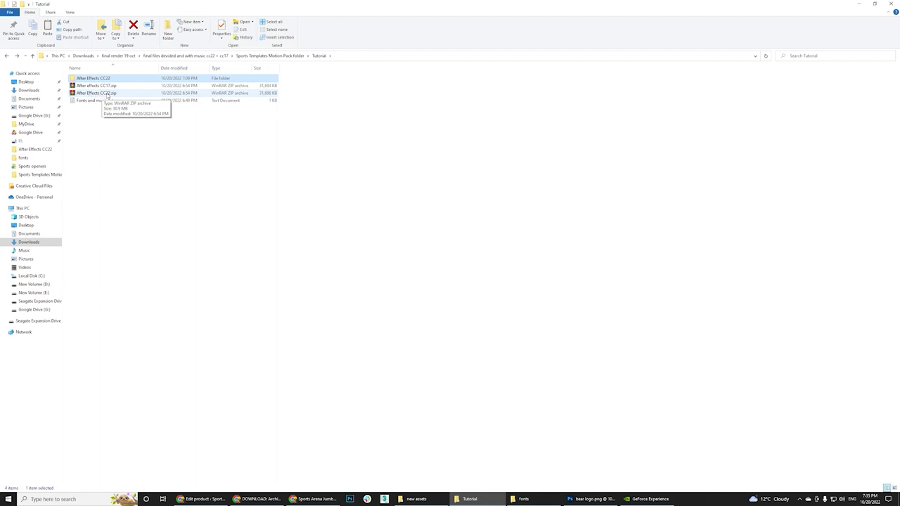
{"action": "left_click", "coordinate": [105, 93]}
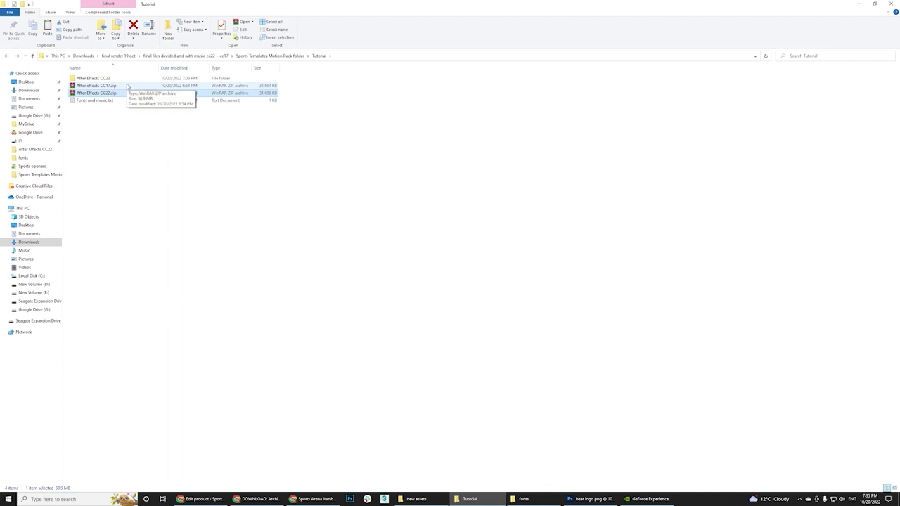
{"action": "left_click", "coordinate": [101, 85]}
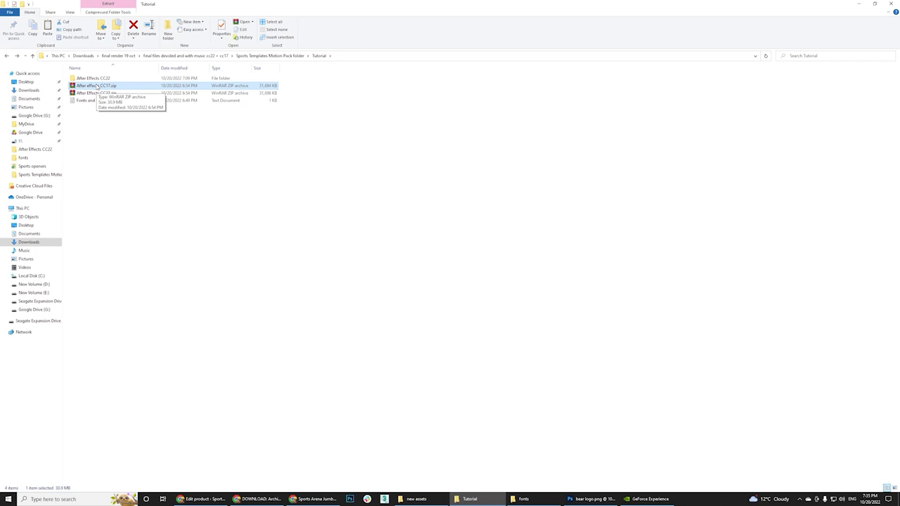
{"action": "left_click", "coordinate": [153, 126]}
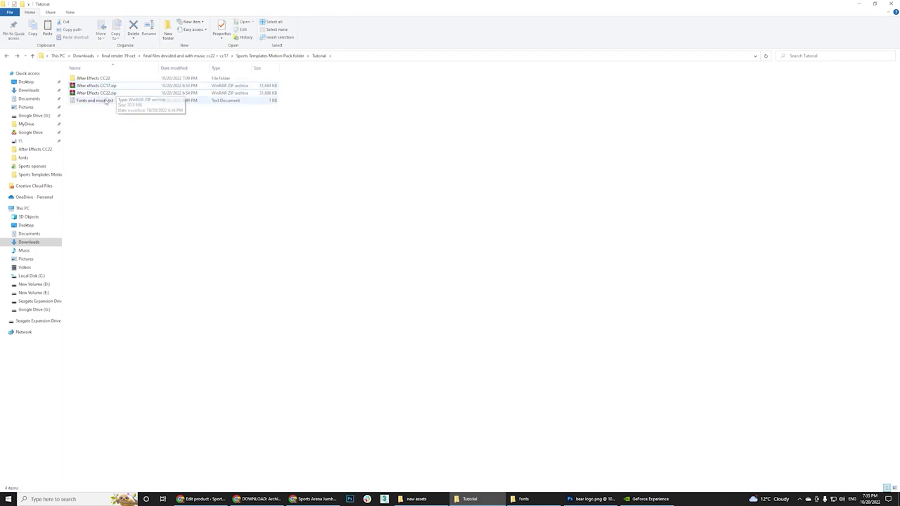
Open Fonts and music.txt, then open the CC22 folder and select the Logo Opener project
{"action": "double_click", "coordinate": [102, 102]}
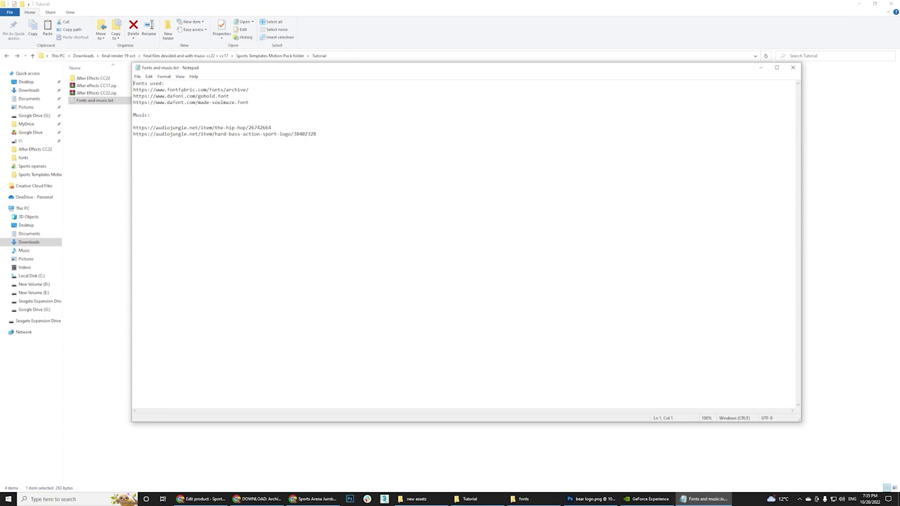
{"action": "left_click", "coordinate": [111, 123]}
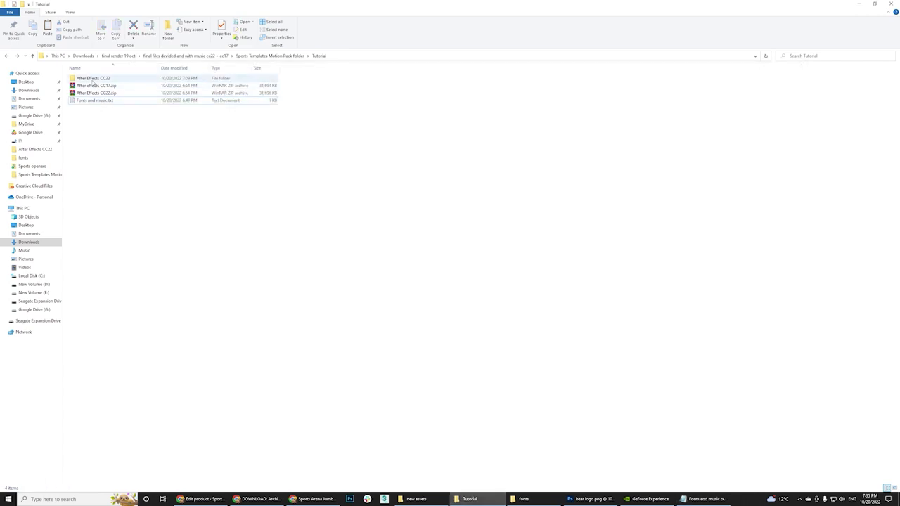
{"action": "double_click", "coordinate": [92, 79]}
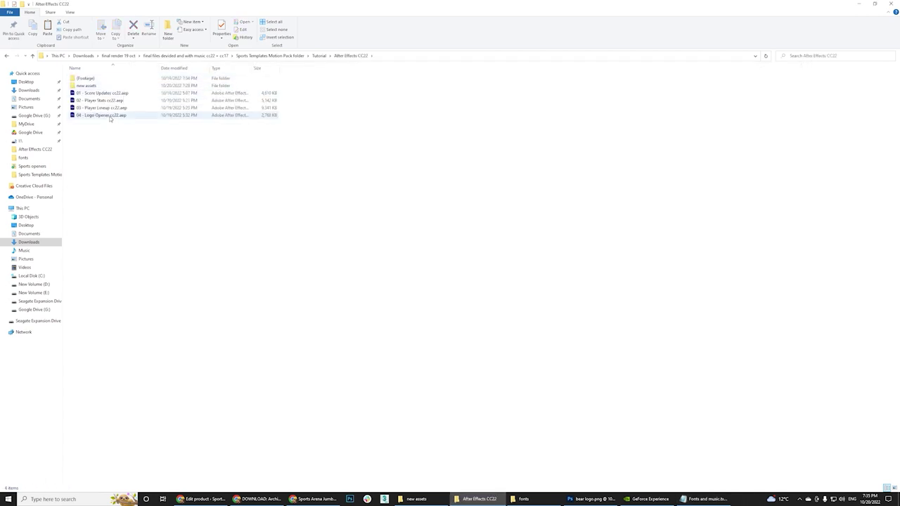
{"action": "left_click", "coordinate": [100, 116]}
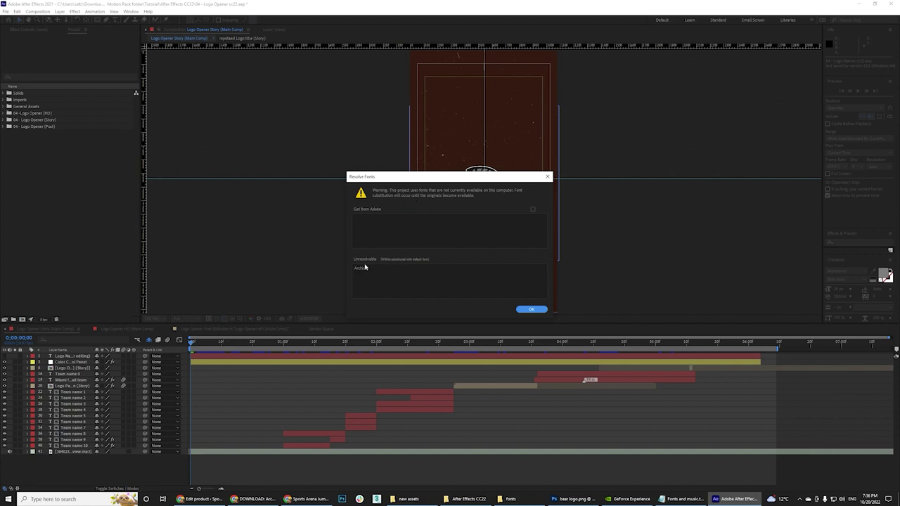
Copy the fontfabric Archive font link from the Fonts and music notes in Notepad
{"action": "left_click", "coordinate": [681, 499]}
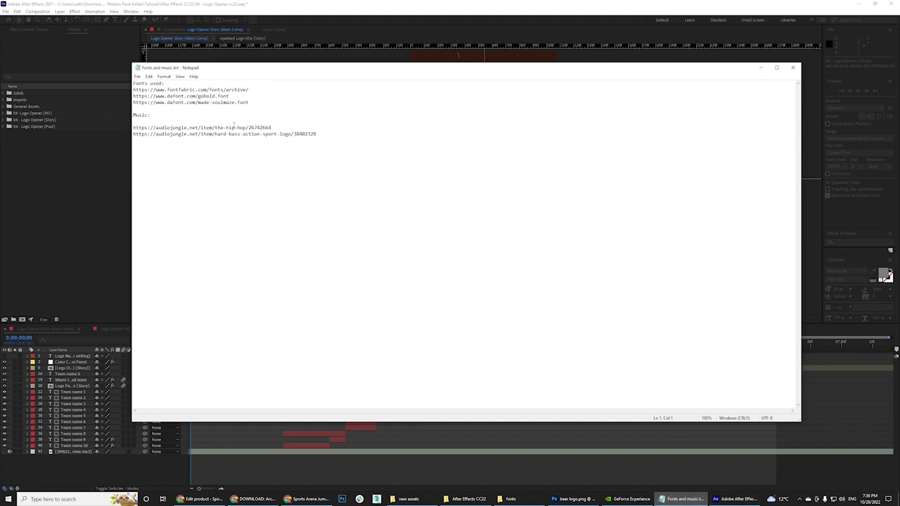
{"action": "left_click_drag", "start_coordinate": [302, 71], "coordinate": [307, 94]}
{"action": "triple_click", "coordinate": [245, 111]}
{"action": "right_click", "coordinate": [245, 111]}
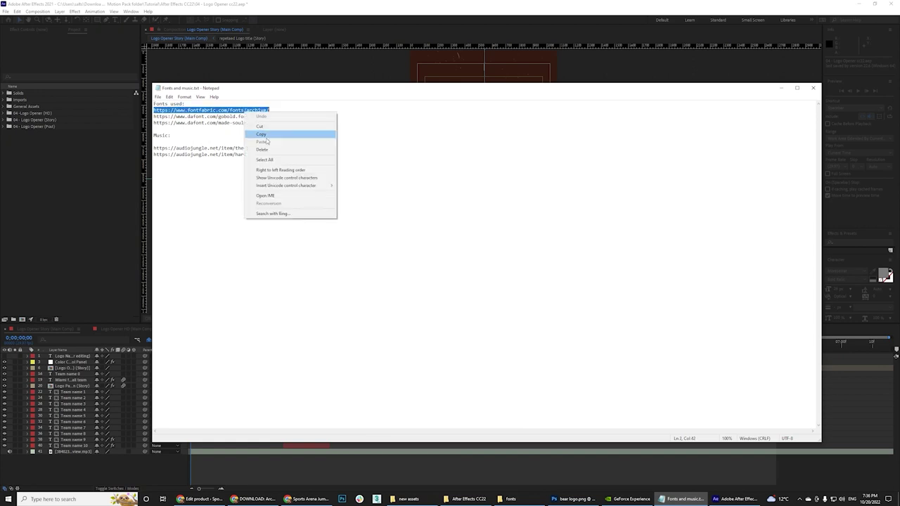
{"action": "left_click", "coordinate": [260, 134]}
Look through the Archive, Gobold and MADE Soulmaze font pages, ending back on Archive
{"action": "left_click", "coordinate": [254, 499]}
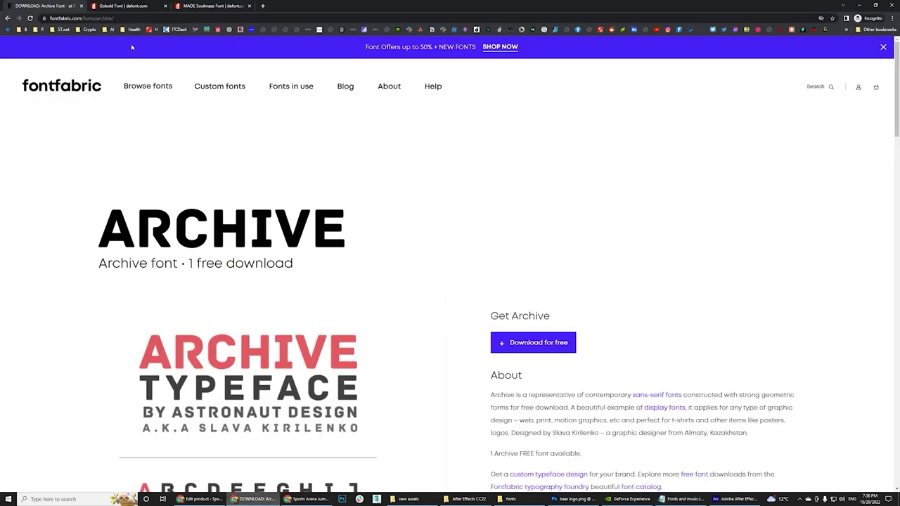
{"action": "left_click", "coordinate": [112, 18]}
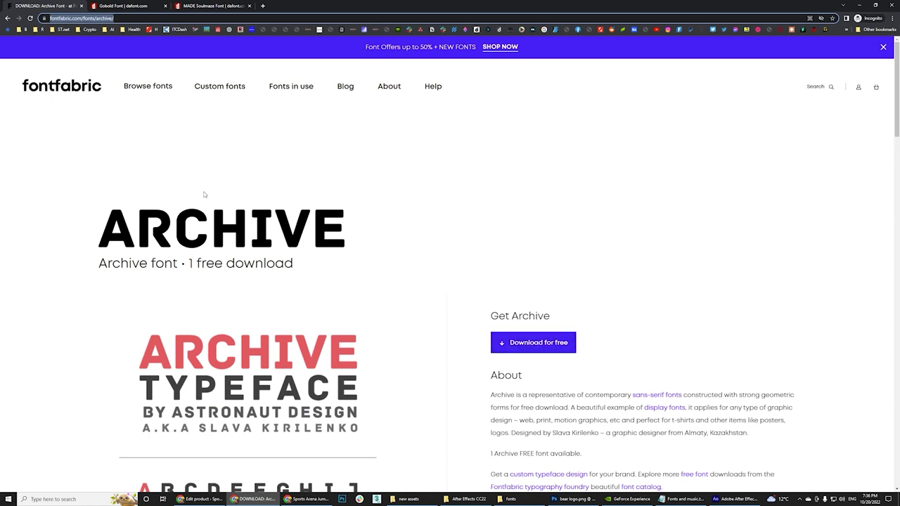
{"action": "left_click", "coordinate": [123, 6]}
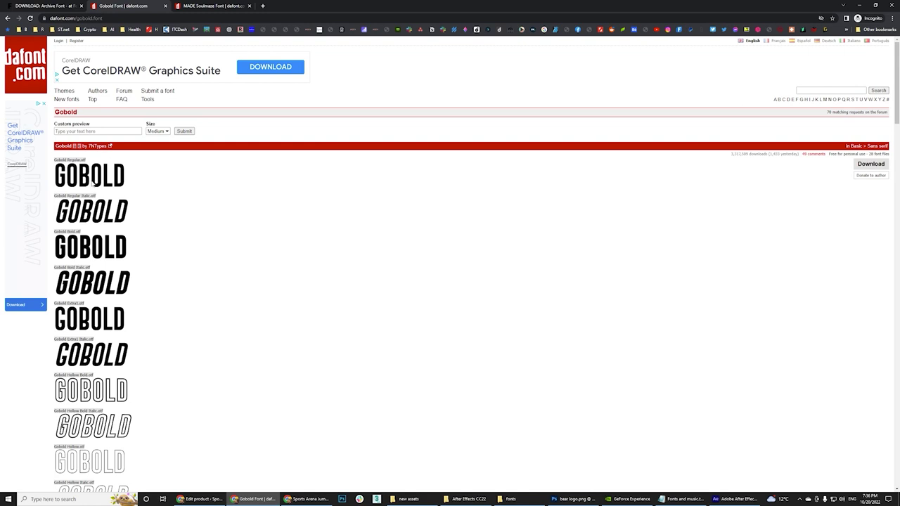
{"action": "left_click", "coordinate": [232, 7]}
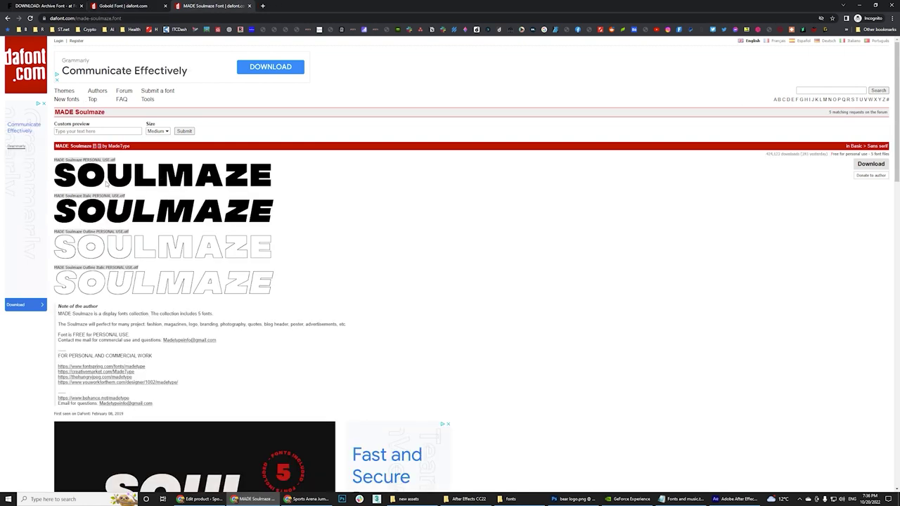
{"action": "left_click", "coordinate": [62, 6]}
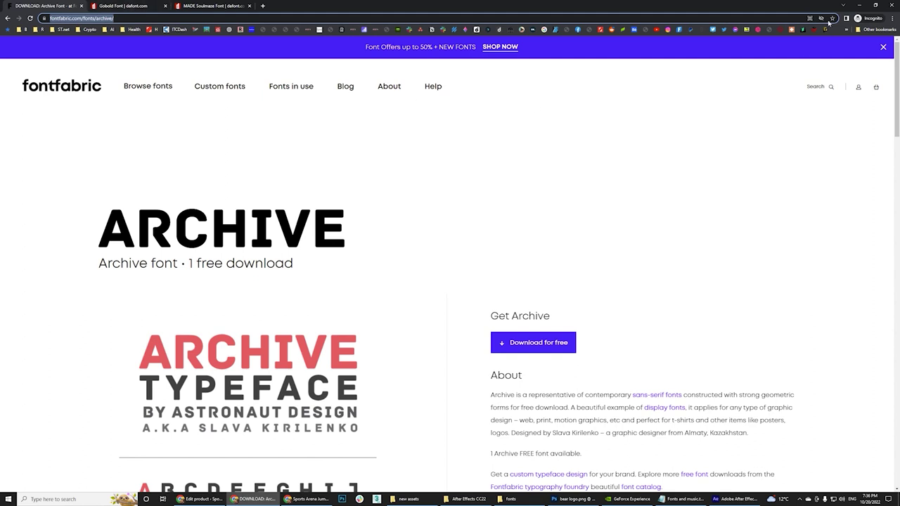
Extract the downloaded Archive font zip in the fonts folder
{"action": "left_click", "coordinate": [520, 499]}
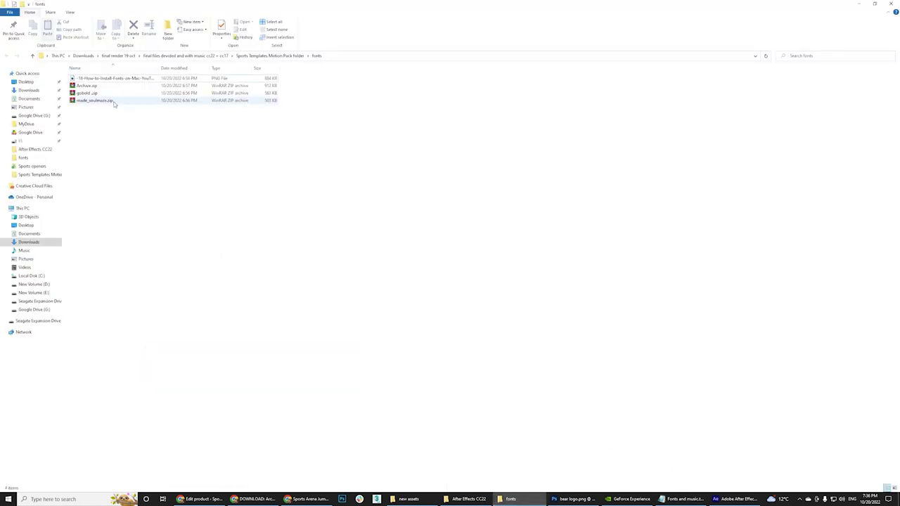
{"action": "left_click", "coordinate": [87, 86]}
{"action": "right_click", "coordinate": [94, 86]}
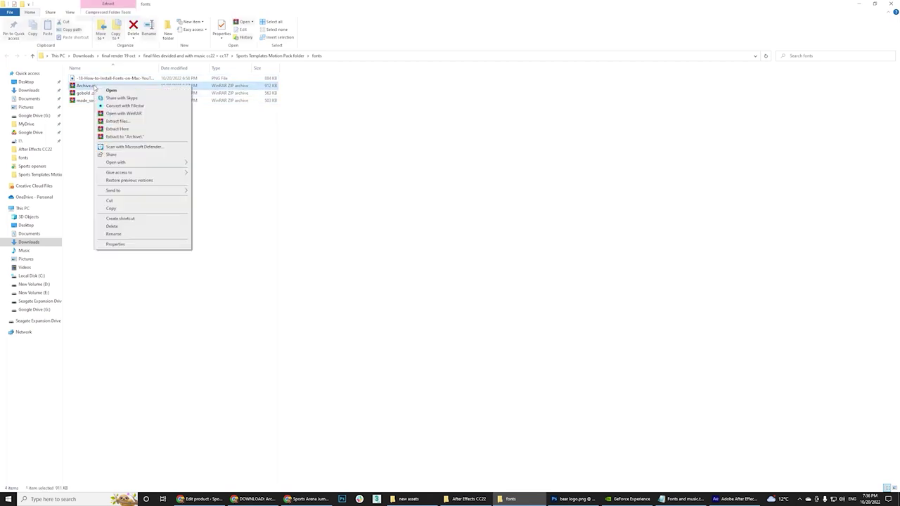
{"action": "left_click", "coordinate": [154, 131]}
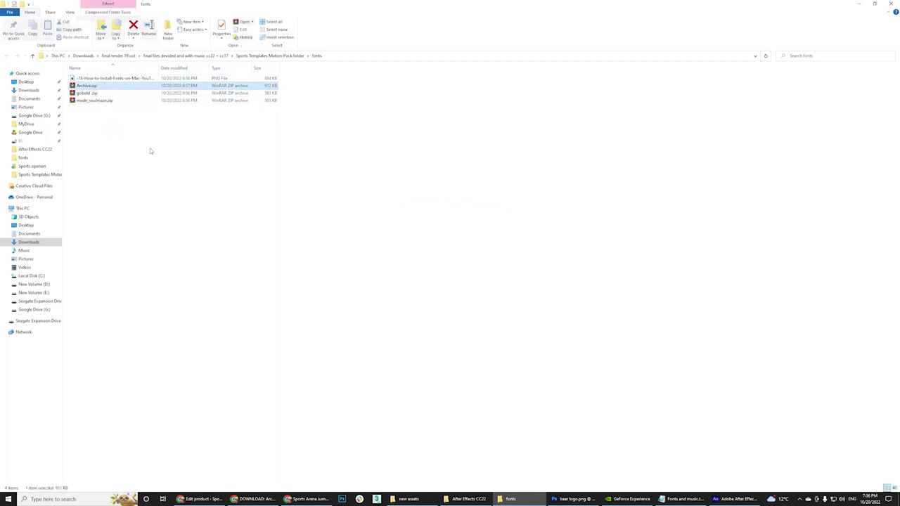
Install Archive-Regular.ttf from the Commercial TTF folder, then open the font-install guide image
{"action": "double_click", "coordinate": [83, 85]}
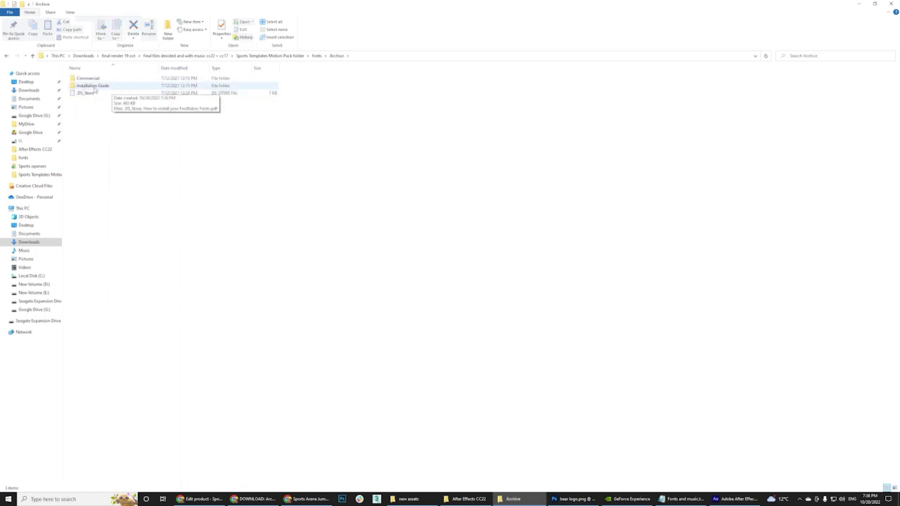
{"action": "double_click", "coordinate": [86, 78]}
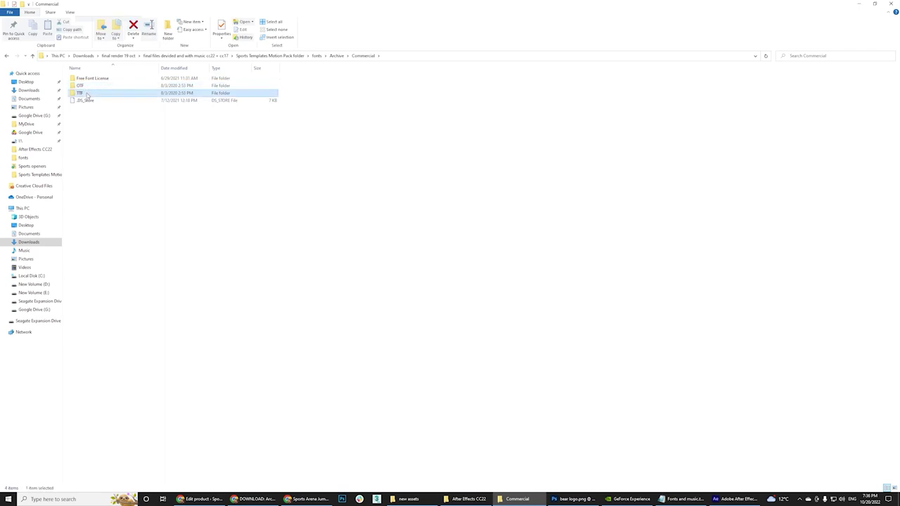
{"action": "double_click", "coordinate": [87, 94]}
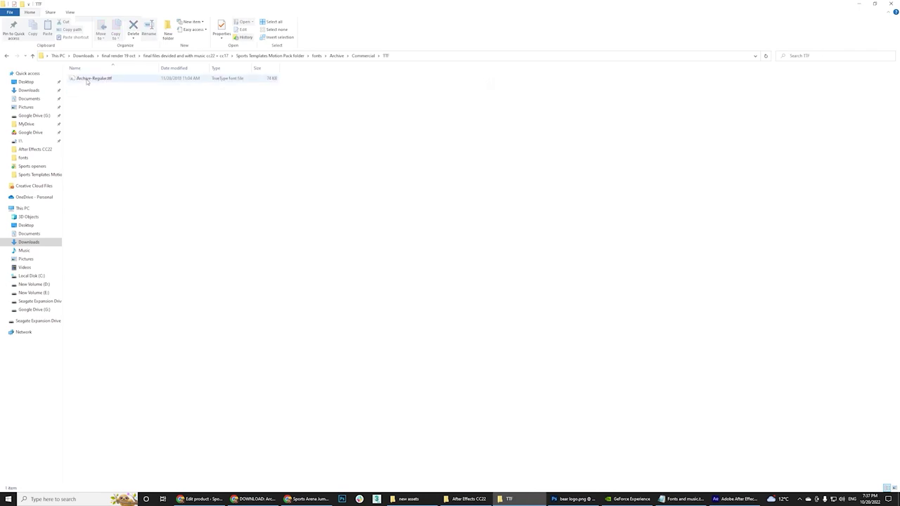
{"action": "double_click", "coordinate": [87, 80]}
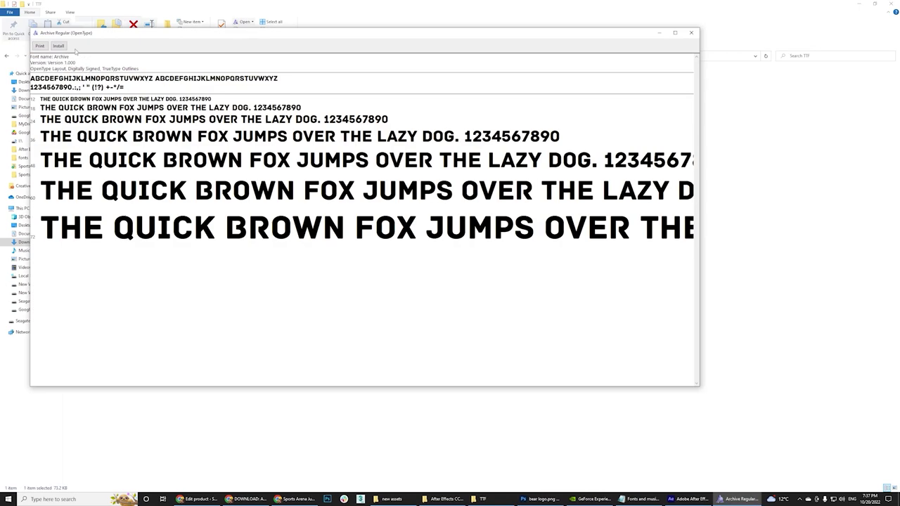
{"action": "left_click", "coordinate": [58, 47]}
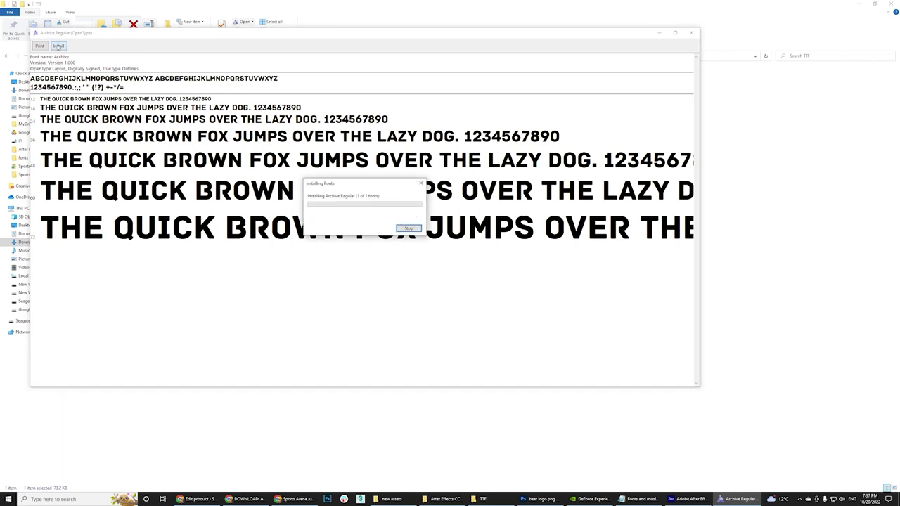
{"action": "left_click", "coordinate": [692, 33]}
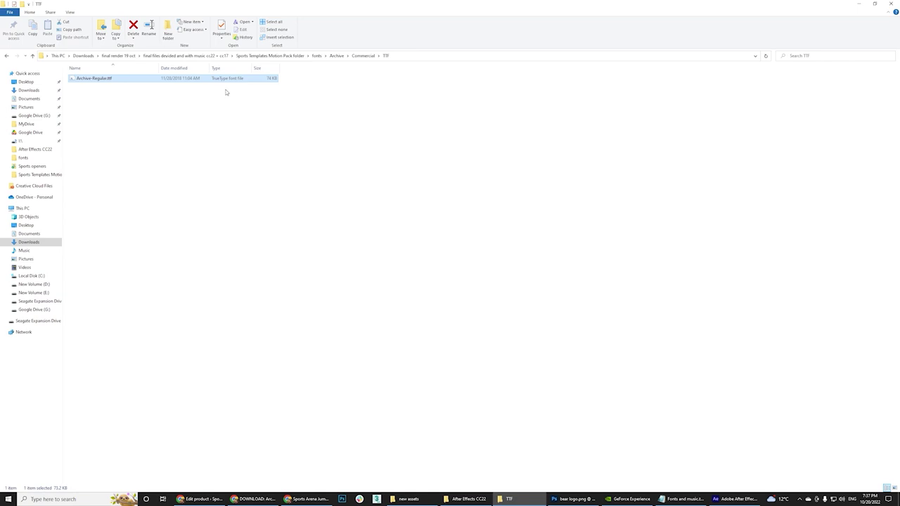
{"action": "left_click", "coordinate": [318, 56]}
{"action": "double_click", "coordinate": [115, 94]}
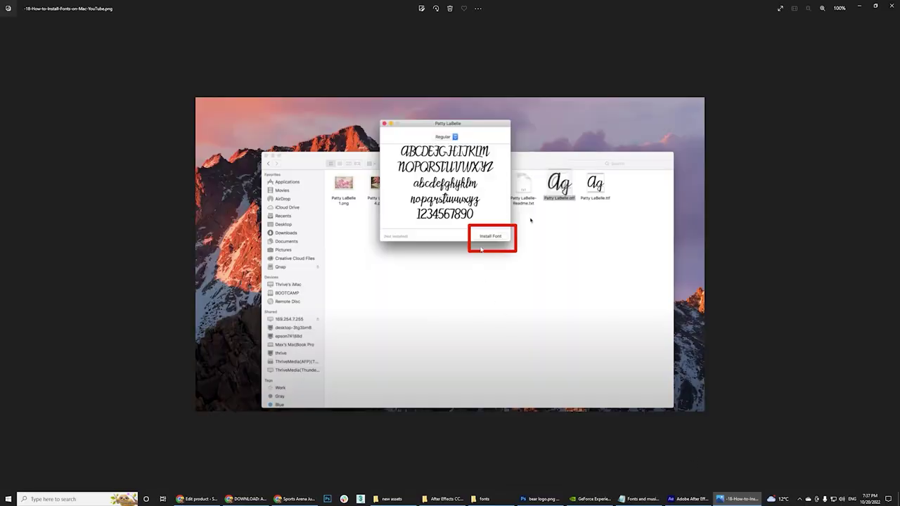
Zoom in on the Install Font step of the How-to-Install-Fonts-on-Mac image
{"action": "scroll", "coordinate": [481, 246], "scroll_direction": "up", "scroll_amount": 2}
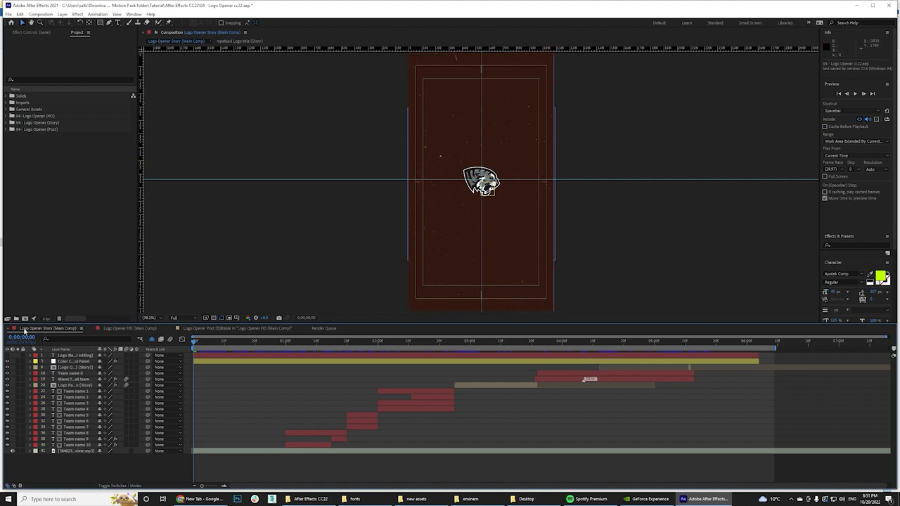
Compare the Logo Opener HD and Post comps at 50% zoom, then play the HD opener
{"action": "left_click", "coordinate": [112, 328]}
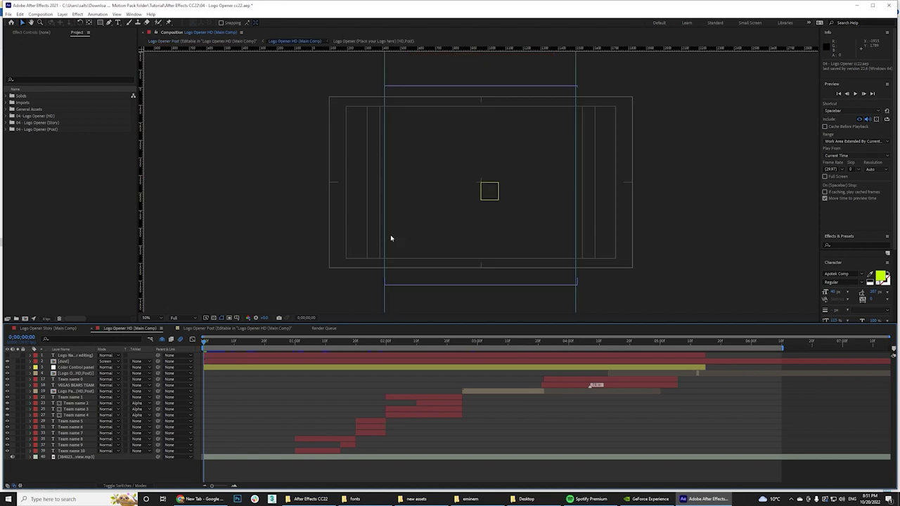
{"action": "left_click", "coordinate": [204, 330]}
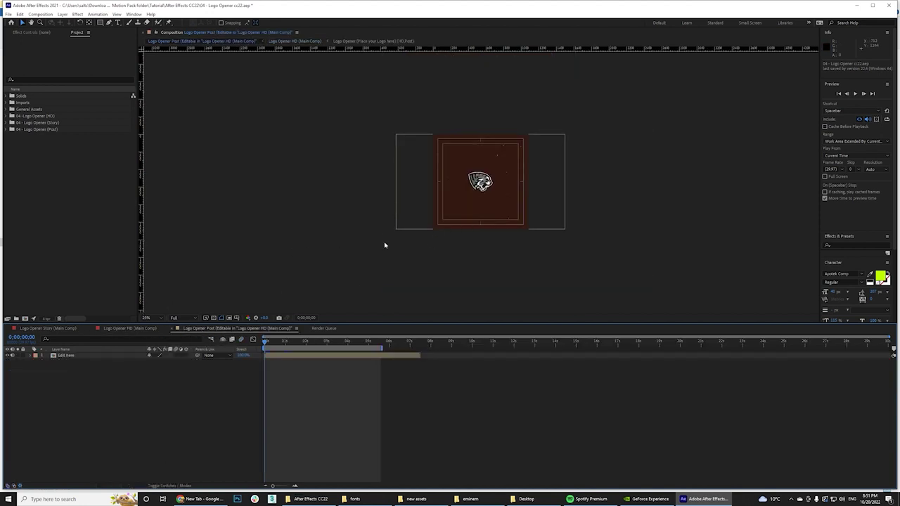
{"action": "key", "text": "period"}
{"action": "key", "text": "period"}
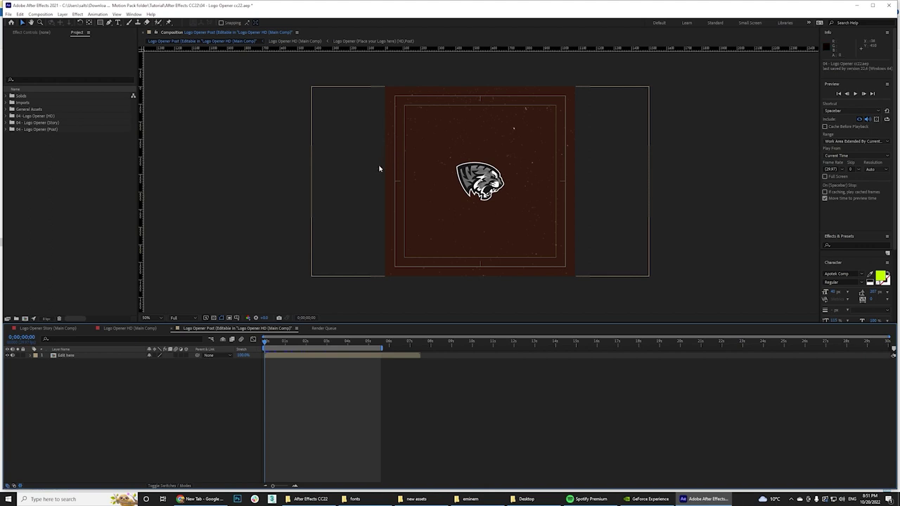
{"action": "key", "text": "shift+comma"}
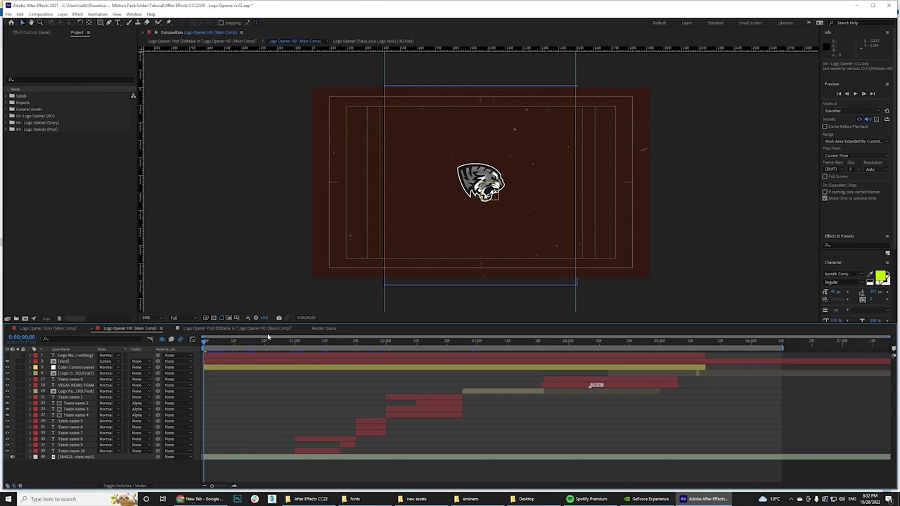
{"action": "key", "text": "space"}
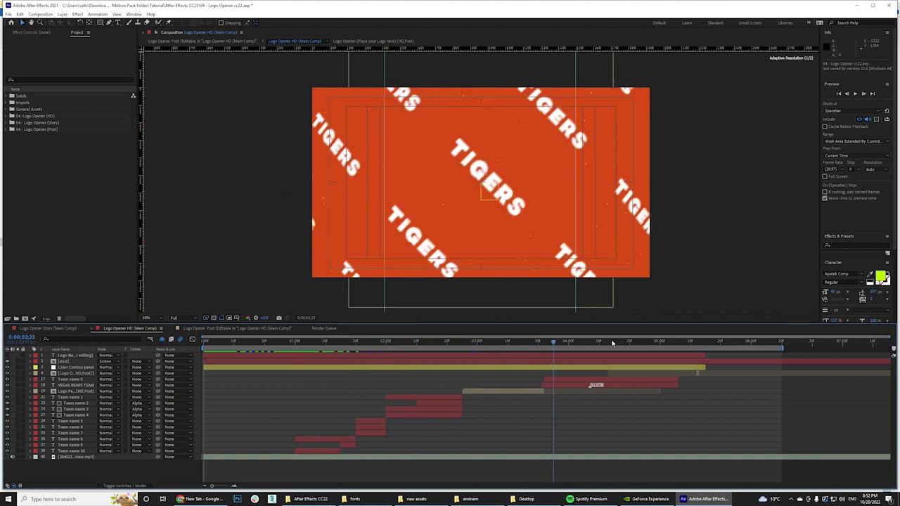
Move to about 0;00;05;02 and switch on the eye of layer 1, Logo Name
{"action": "left_click", "coordinate": [633, 342]}
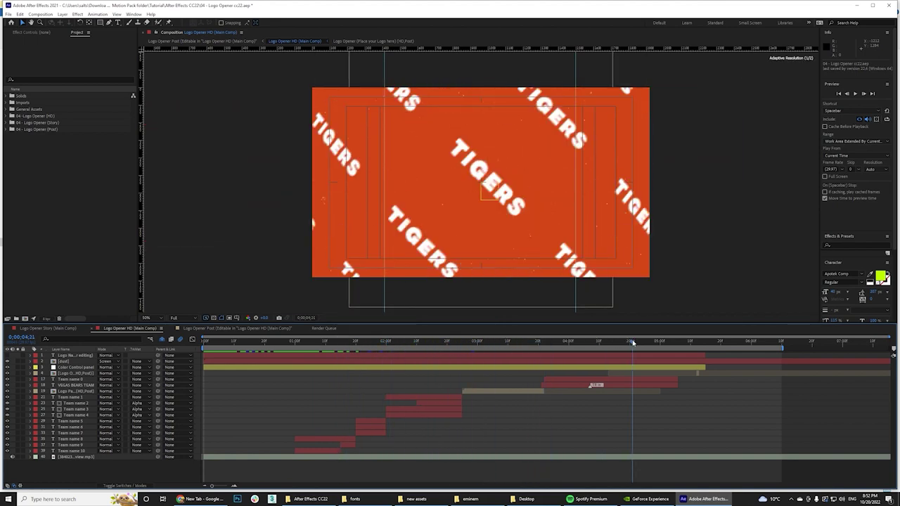
{"action": "left_click_drag", "start_coordinate": [633, 342], "coordinate": [666, 343]}
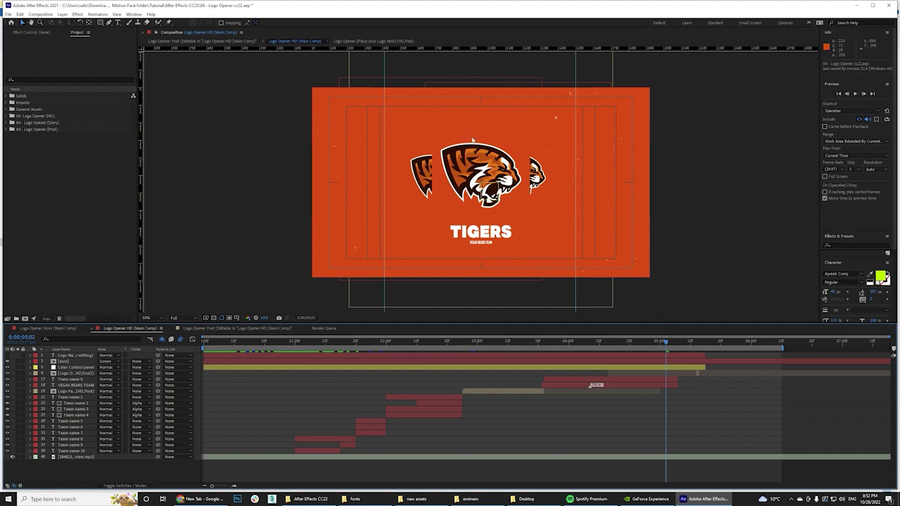
{"action": "left_click", "coordinate": [76, 356]}
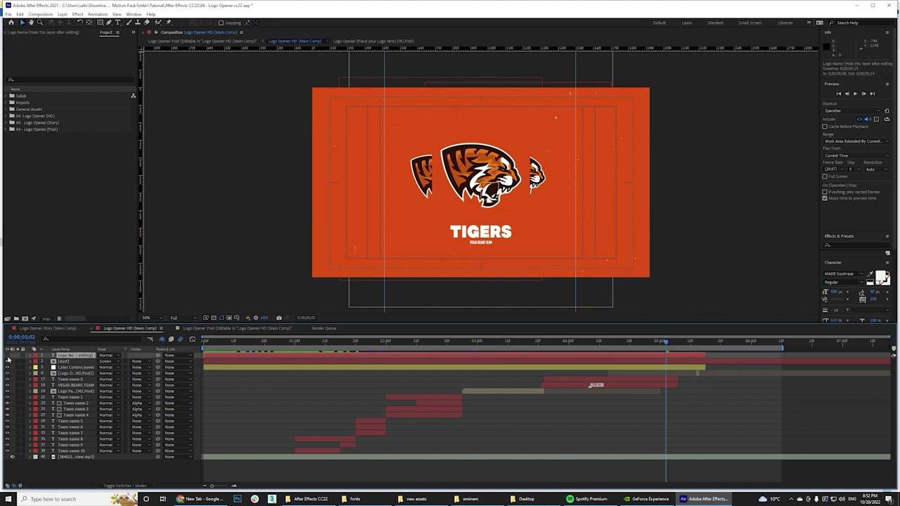
{"action": "left_click", "coordinate": [7, 358]}
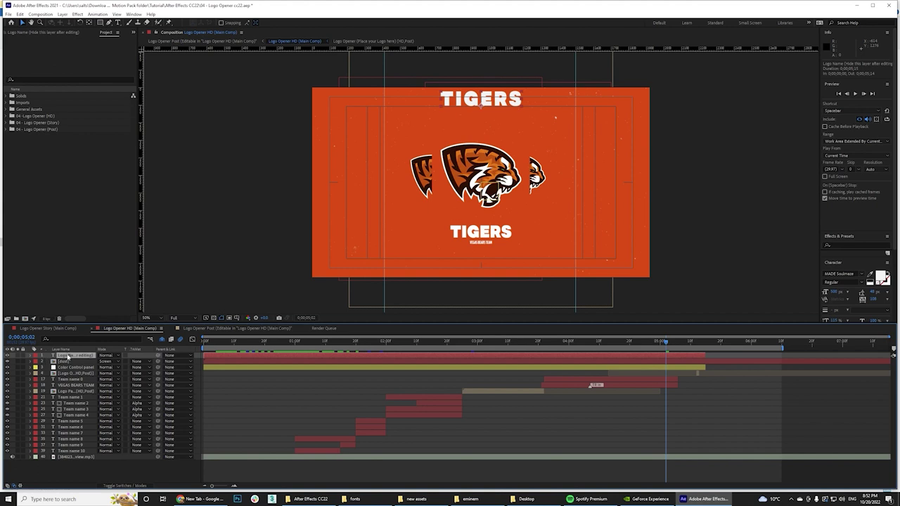
Retype the top TIGERS title as BEARS, hide the Logo Name layer, and scrub back earlier
{"action": "double_click", "coordinate": [69, 358]}
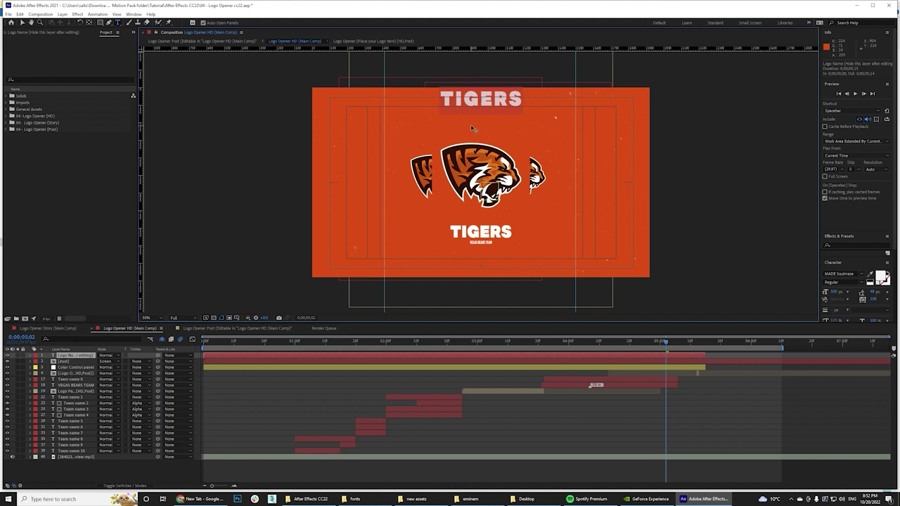
{"action": "key", "text": "Escape"}
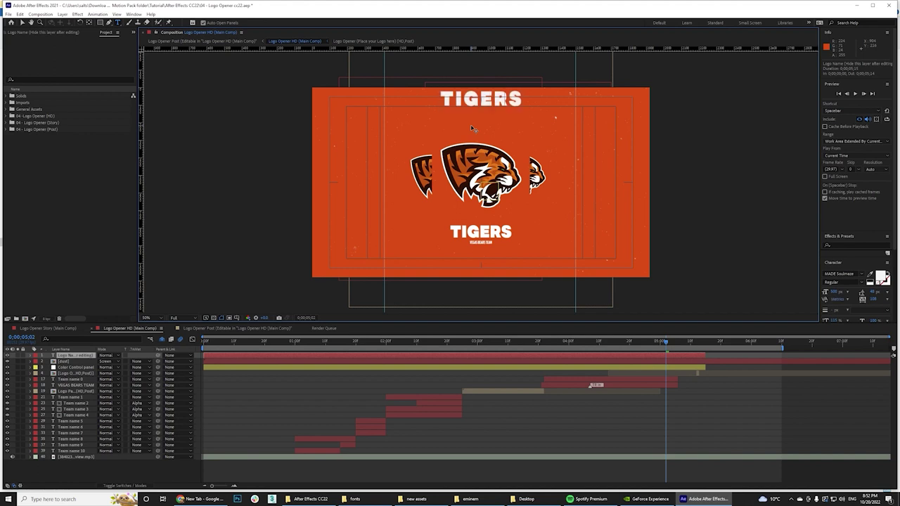
{"action": "key", "text": "ctrl+z"}
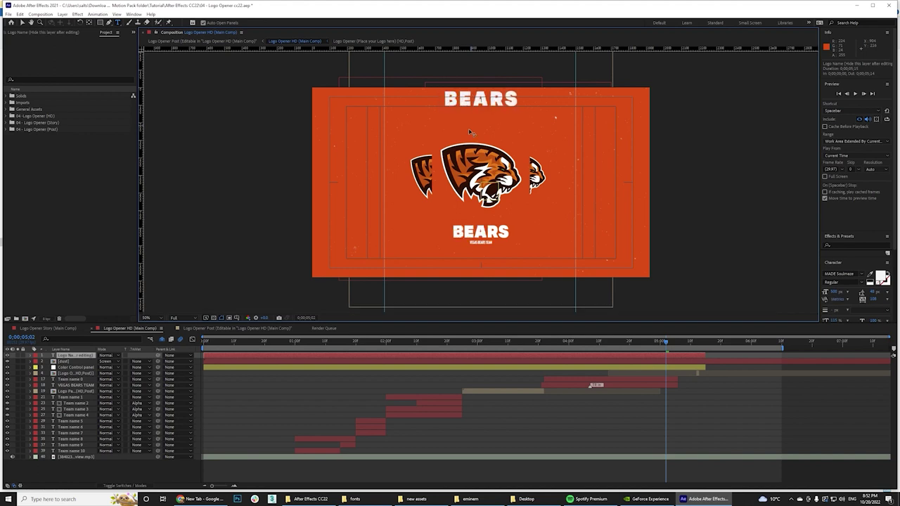
{"action": "left_click", "coordinate": [63, 358]}
{"action": "left_click", "coordinate": [8, 356]}
{"action": "left_click_drag", "start_coordinate": [666, 342], "coordinate": [490, 350]}
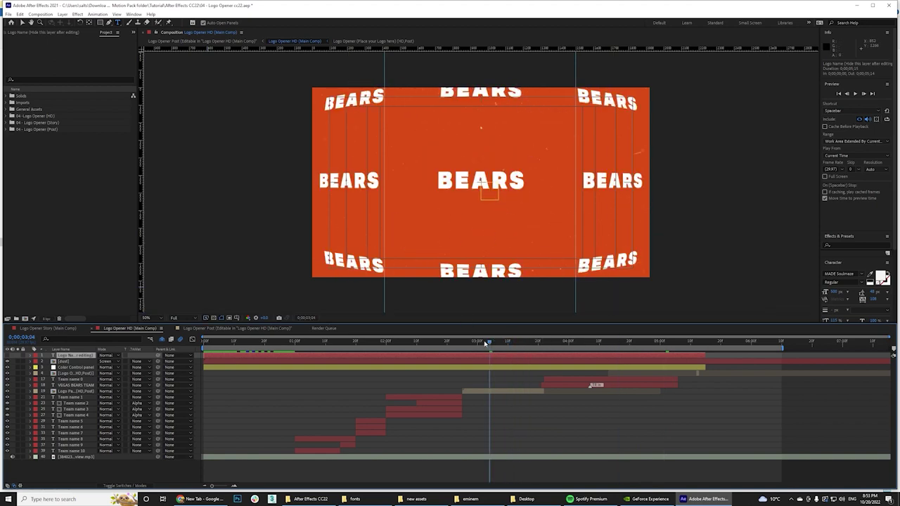
{"action": "left_click_drag", "start_coordinate": [426, 343], "coordinate": [400, 342]}
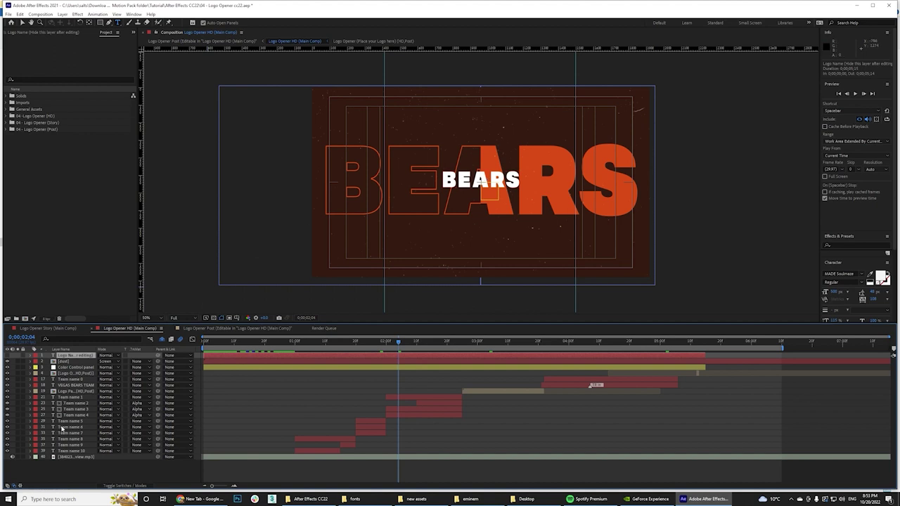
{"action": "left_click", "coordinate": [64, 422]}
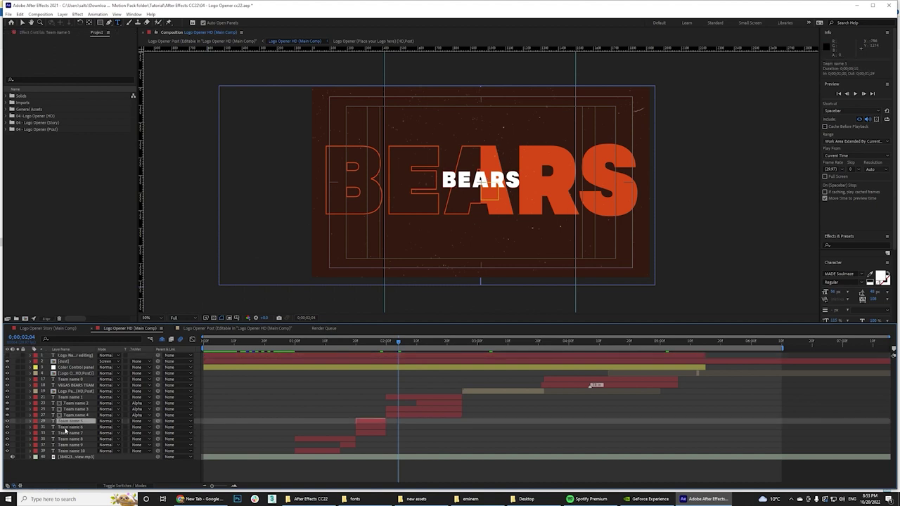
{"action": "left_click", "coordinate": [67, 428]}
{"action": "left_click", "coordinate": [70, 422]}
{"action": "left_click", "coordinate": [70, 428]}
{"action": "left_click", "coordinate": [70, 434]}
{"action": "left_click", "coordinate": [71, 440]}
{"action": "left_click", "coordinate": [71, 445]}
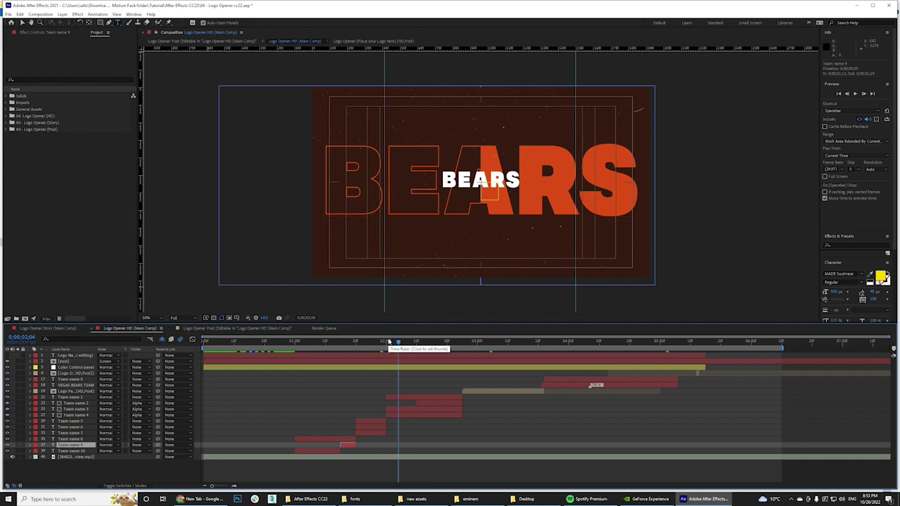
Select the Color Control panel layer to show its dark, orange and white Color Control 1–3
{"action": "left_click", "coordinate": [213, 341]}
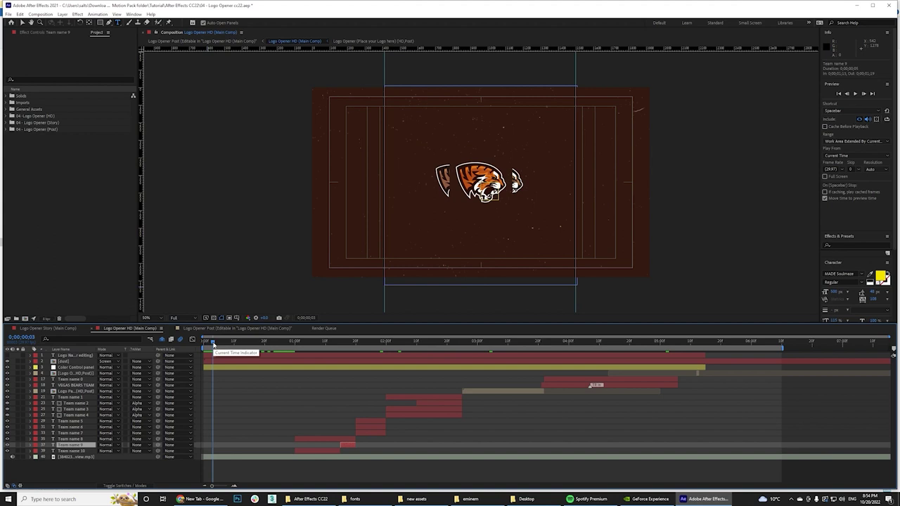
{"action": "left_click", "coordinate": [70, 369]}
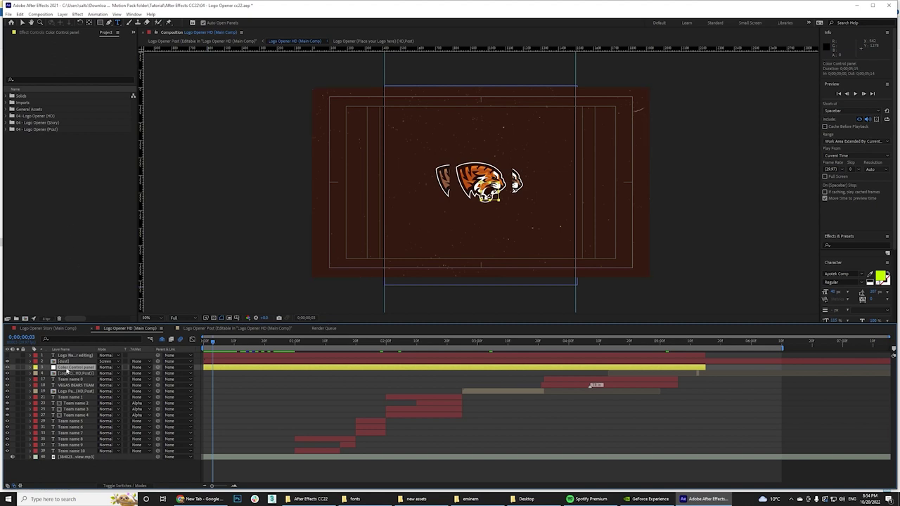
{"action": "left_click", "coordinate": [39, 33]}
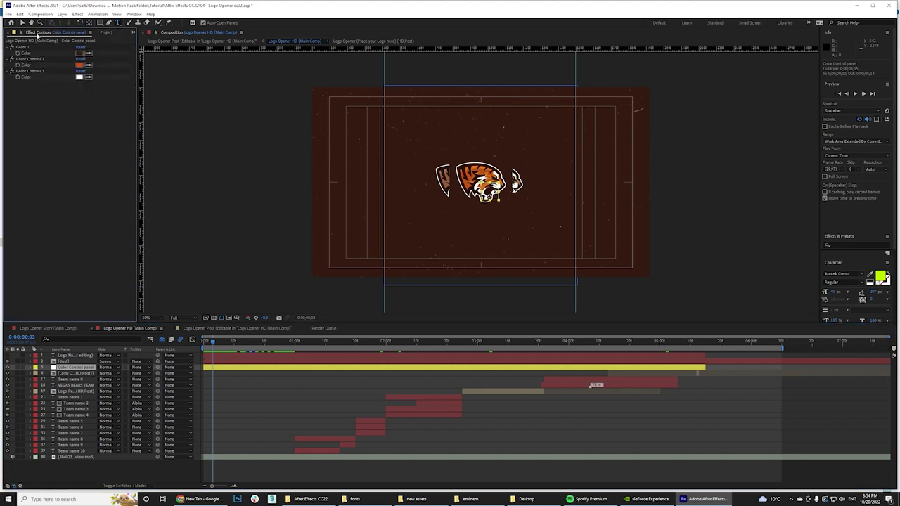
{"action": "left_click", "coordinate": [134, 15]}
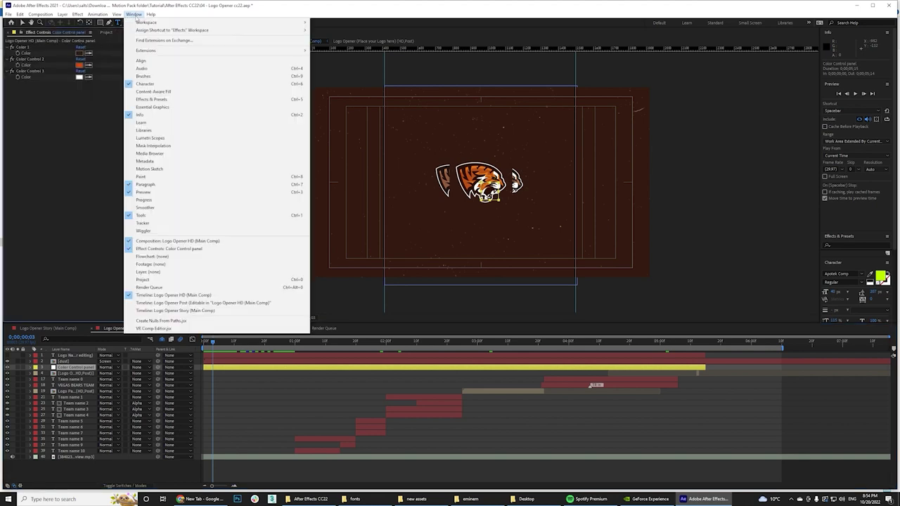
{"action": "mouse_move", "coordinate": [144, 24]}
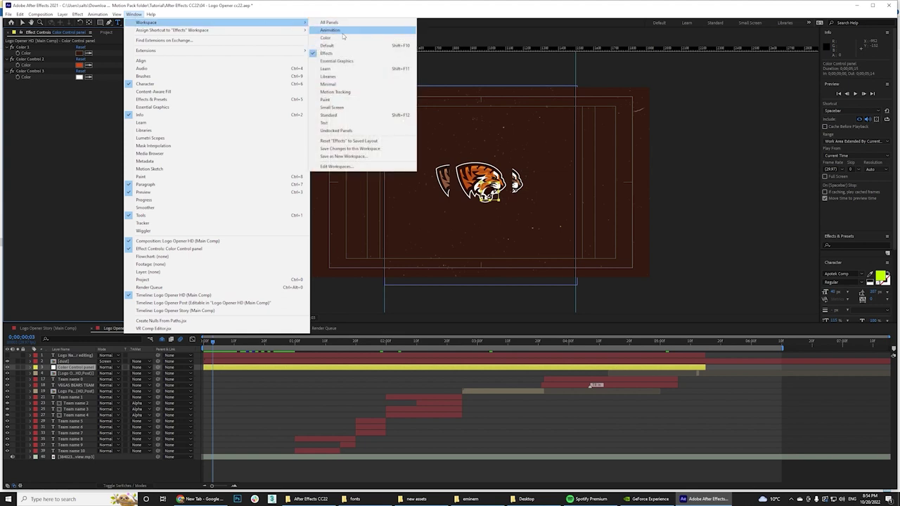
{"action": "left_click", "coordinate": [347, 4]}
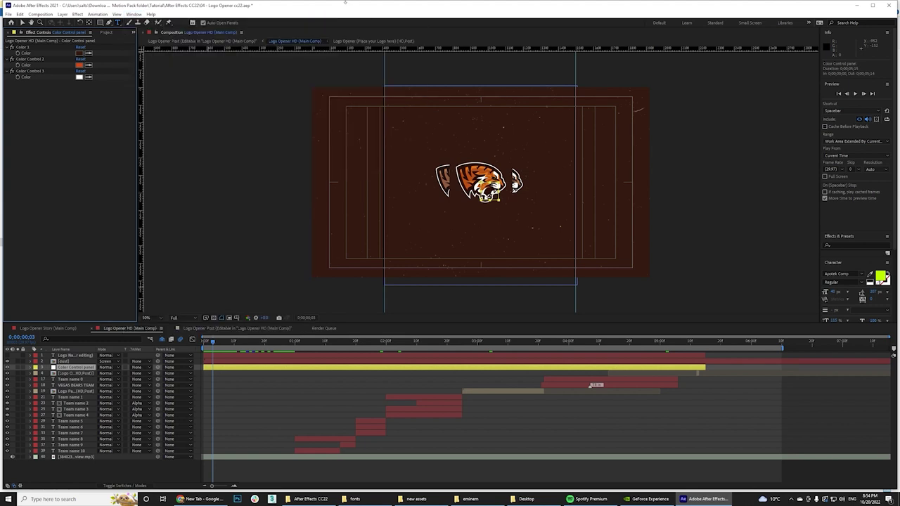
{"action": "left_click", "coordinate": [75, 375]}
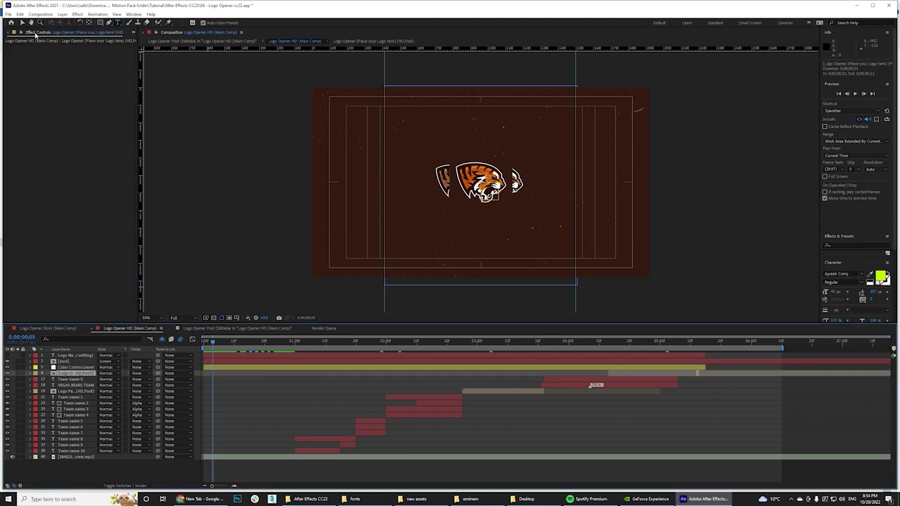
{"action": "left_click", "coordinate": [70, 368]}
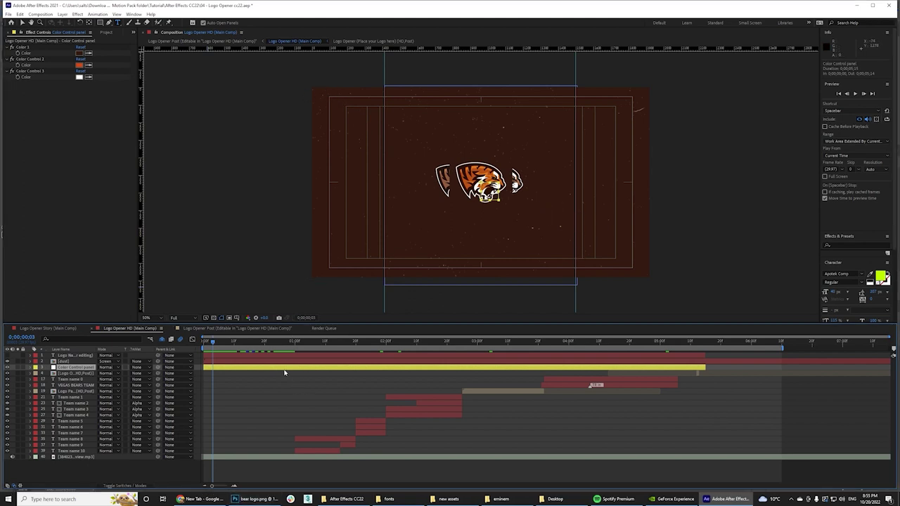
Eyedrop the bear logo's green outline in Photoshop and copy its hex 008348
{"action": "left_click", "coordinate": [254, 499]}
{"action": "key", "text": "i"}
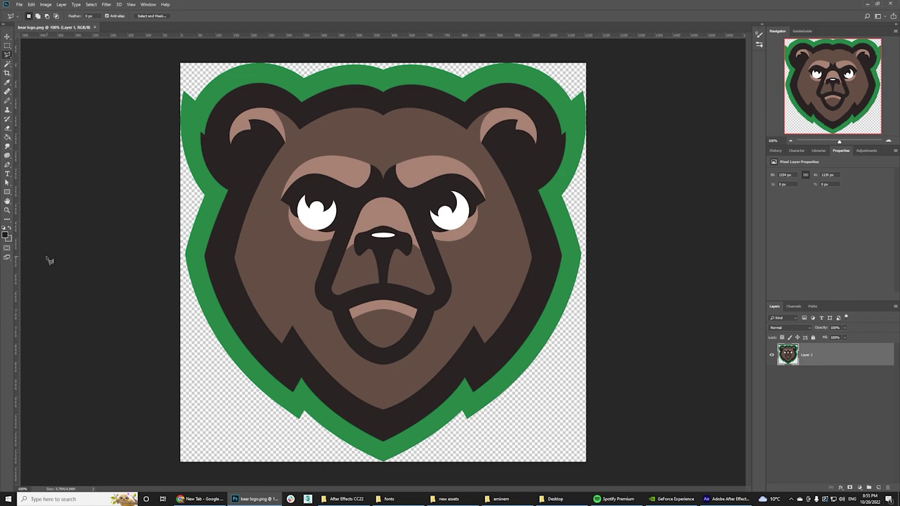
{"action": "left_click", "coordinate": [7, 233]}
{"action": "left_click", "coordinate": [208, 99]}
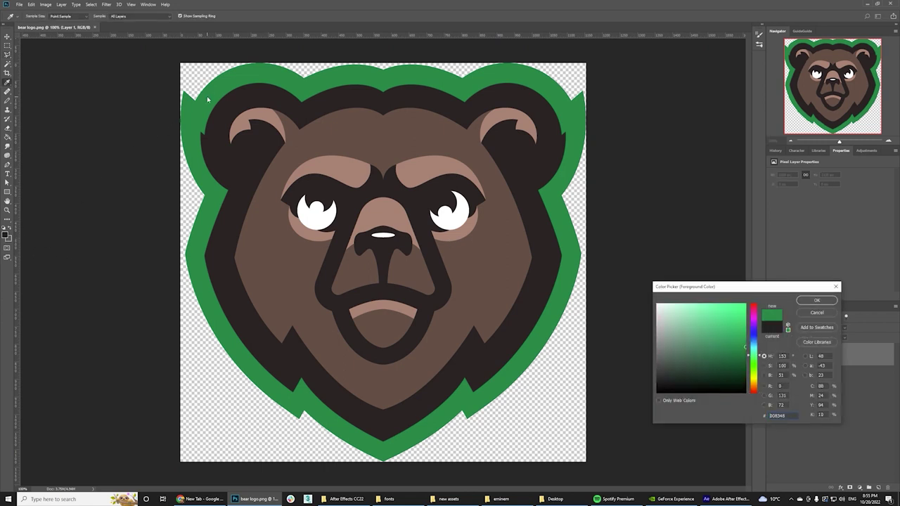
{"action": "double_click", "coordinate": [783, 416]}
{"action": "right_click", "coordinate": [780, 416]}
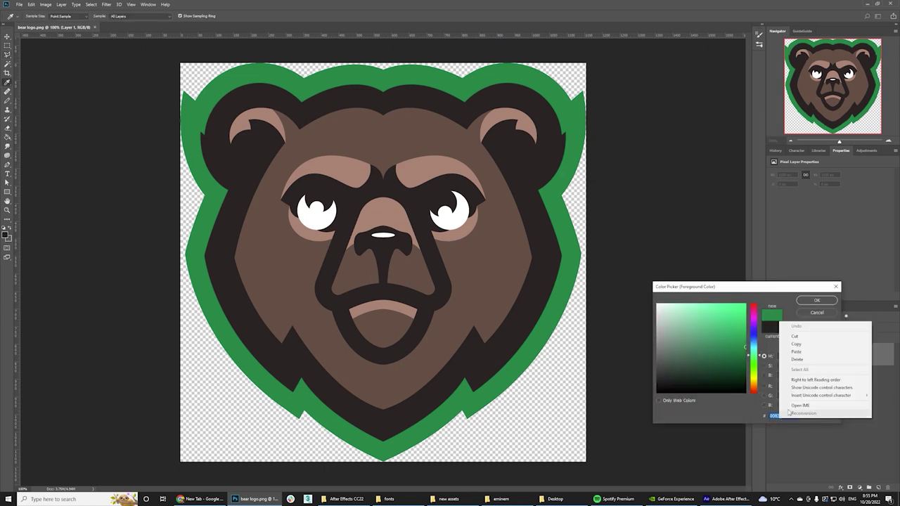
{"action": "left_click", "coordinate": [795, 349]}
{"action": "left_click", "coordinate": [818, 302]}
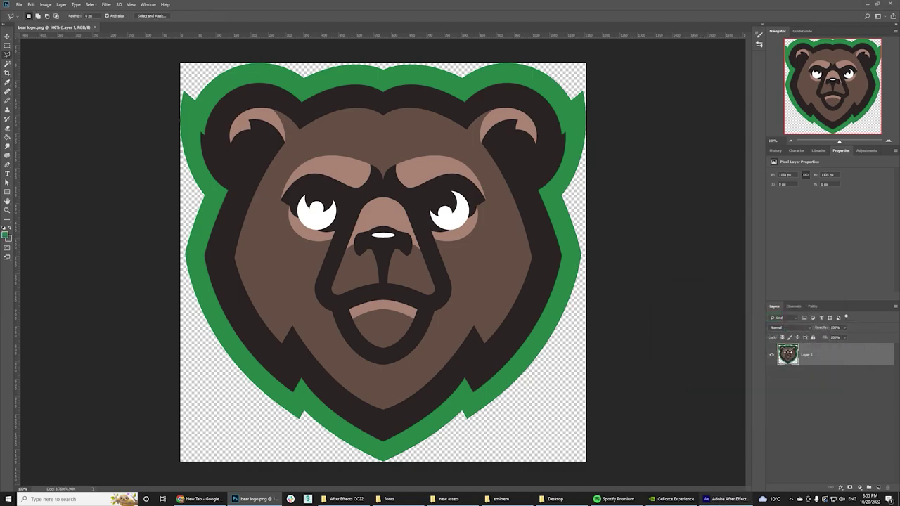
{"action": "left_click", "coordinate": [728, 499]}
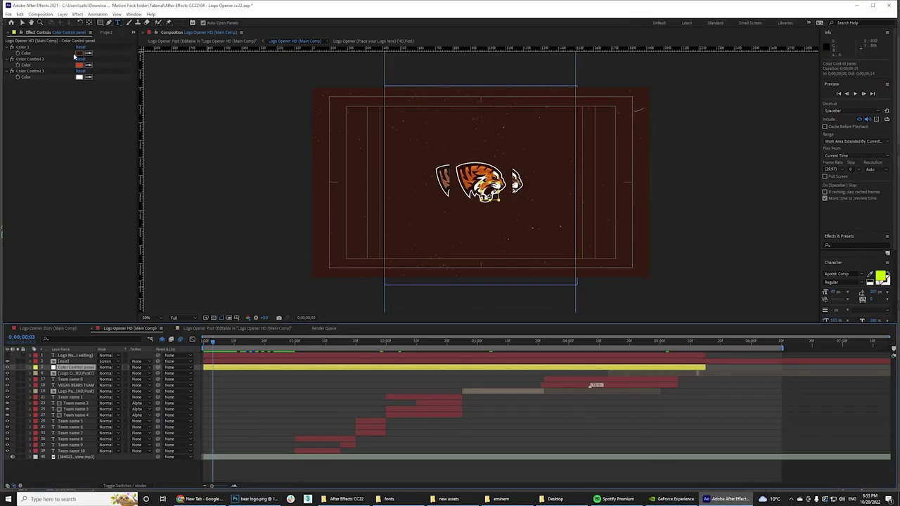
Set the opener's Color 1 to green 008348 and preview it at the letters scene
{"action": "left_click", "coordinate": [80, 55]}
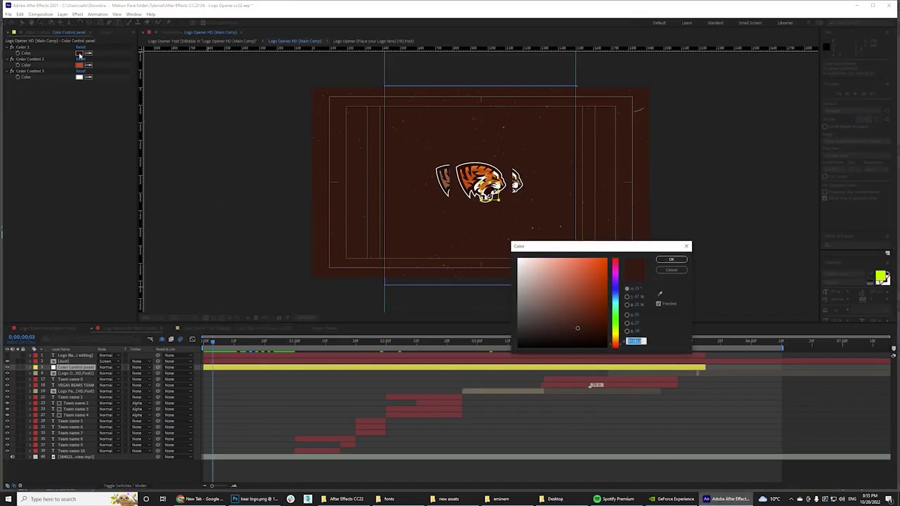
{"action": "right_click", "coordinate": [635, 341]}
{"action": "left_click", "coordinate": [644, 370]}
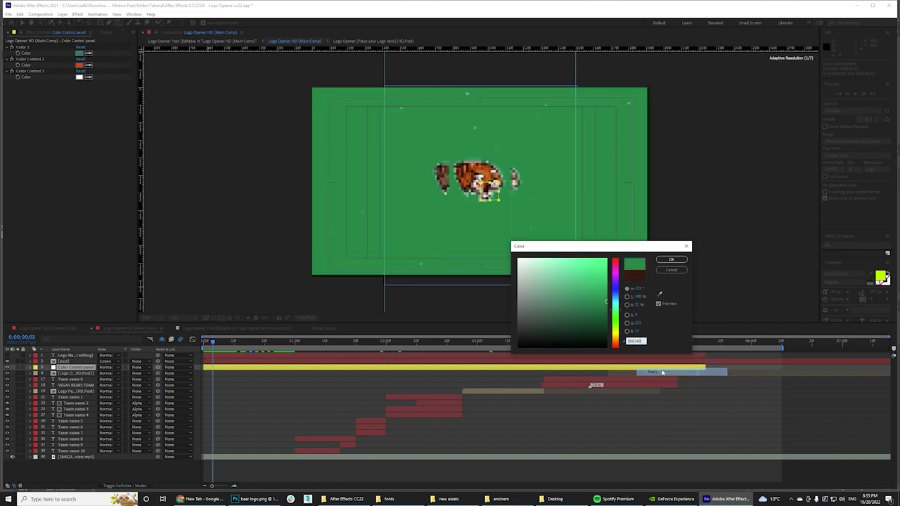
{"action": "left_click", "coordinate": [672, 260]}
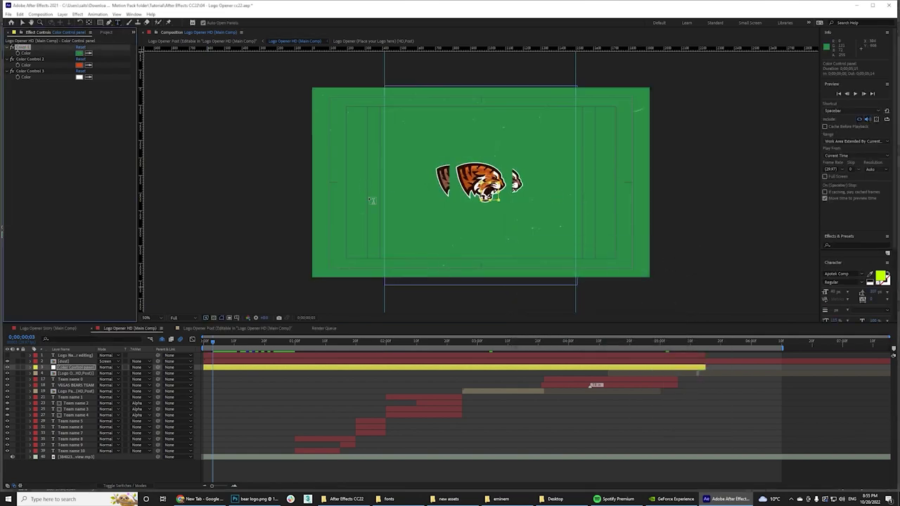
{"action": "left_click_drag", "start_coordinate": [247, 345], "coordinate": [368, 344]}
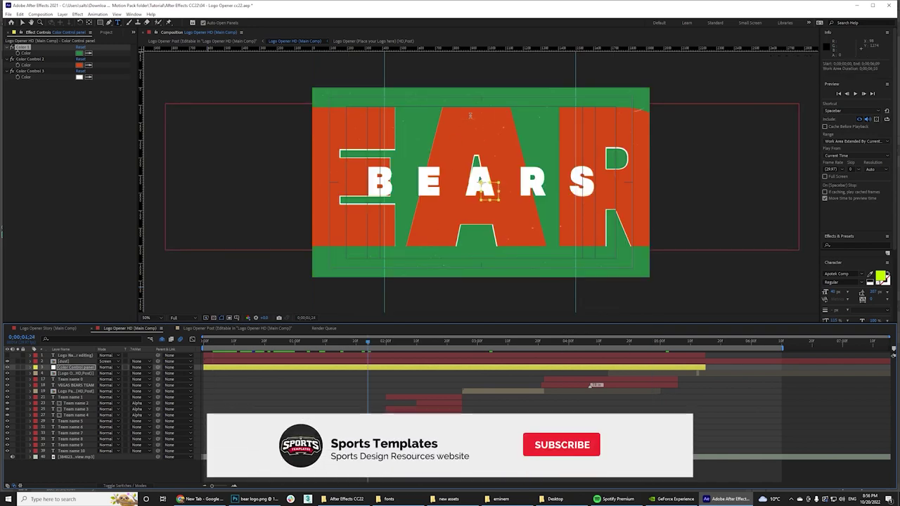
In Photoshop, sample the bear's brown fur and copy its hex value 674F46
{"action": "key", "text": "alt+Tab"}
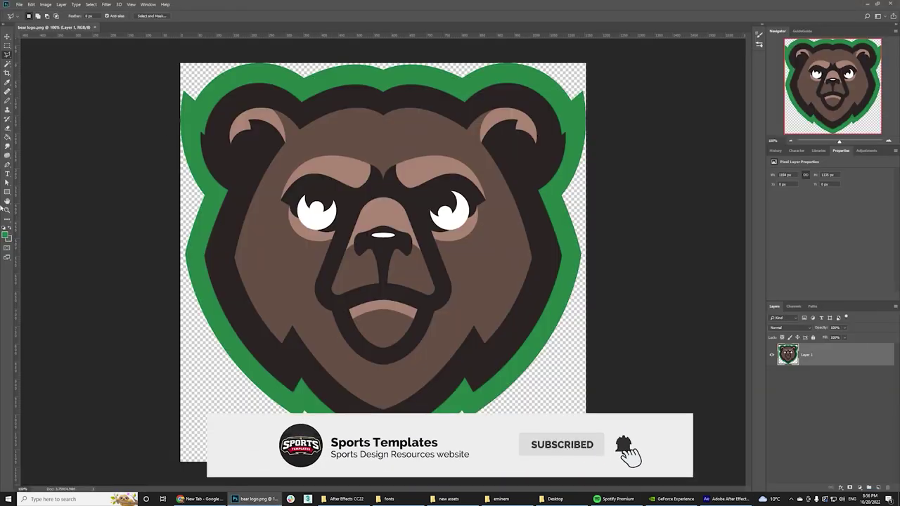
{"action": "left_click", "coordinate": [5, 235]}
{"action": "left_click", "coordinate": [307, 145]}
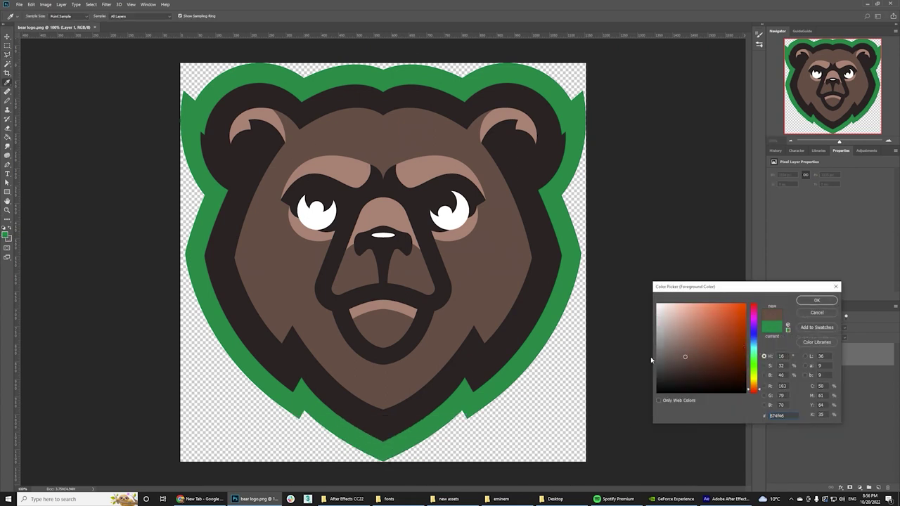
{"action": "double_click", "coordinate": [779, 416]}
{"action": "right_click", "coordinate": [779, 416]}
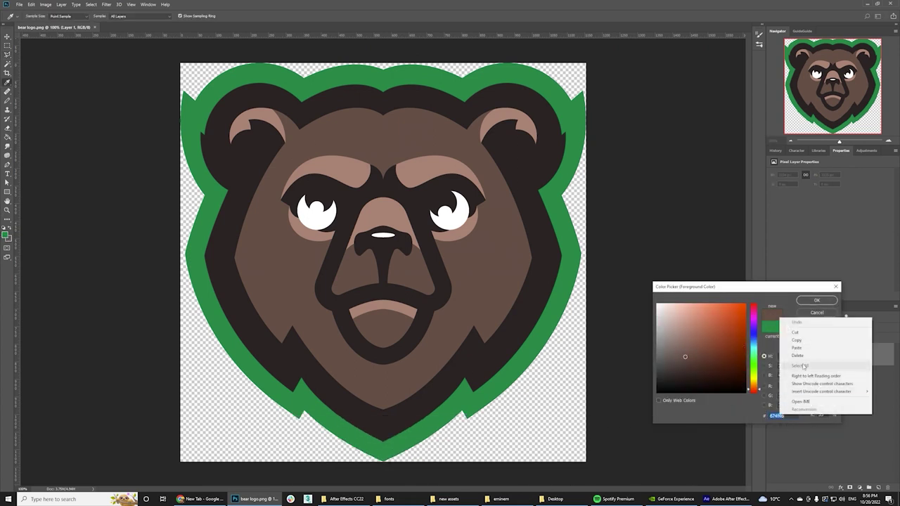
{"action": "left_click", "coordinate": [797, 341]}
{"action": "left_click", "coordinate": [817, 300]}
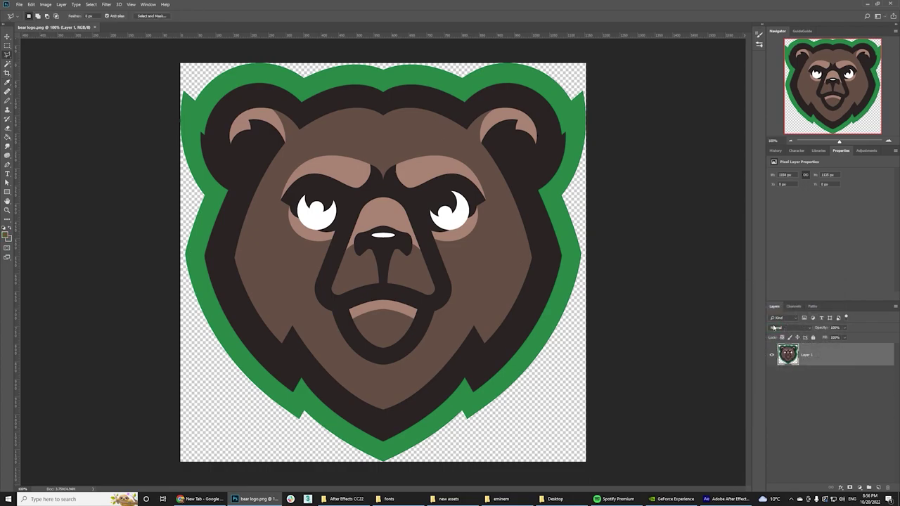
Set Color Control 2 to the bear's brown 674F46 and scrub back to the opener's start
{"action": "left_click", "coordinate": [724, 499]}
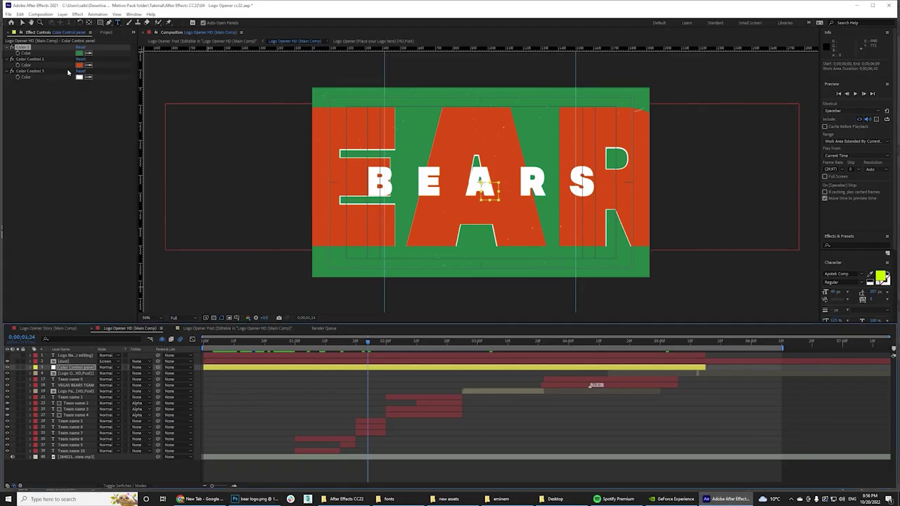
{"action": "left_click", "coordinate": [80, 64]}
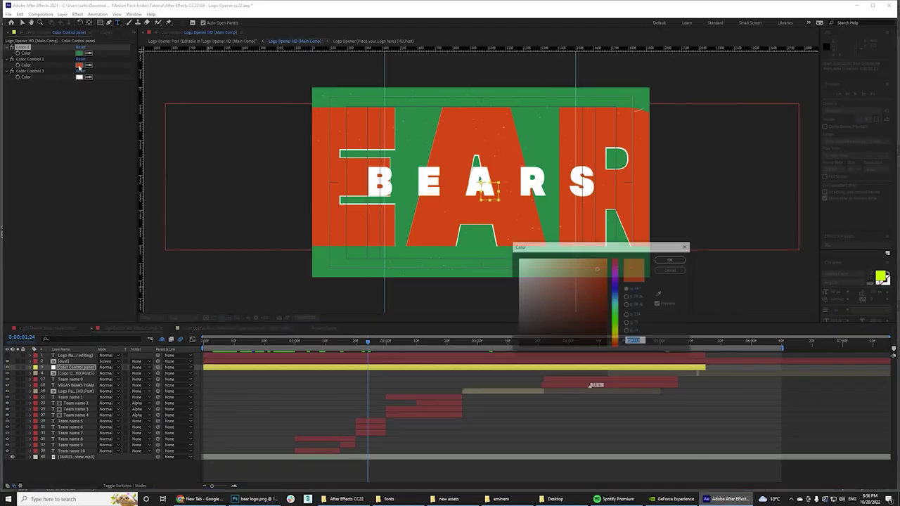
{"action": "right_click", "coordinate": [635, 342]}
{"action": "left_click", "coordinate": [650, 374]}
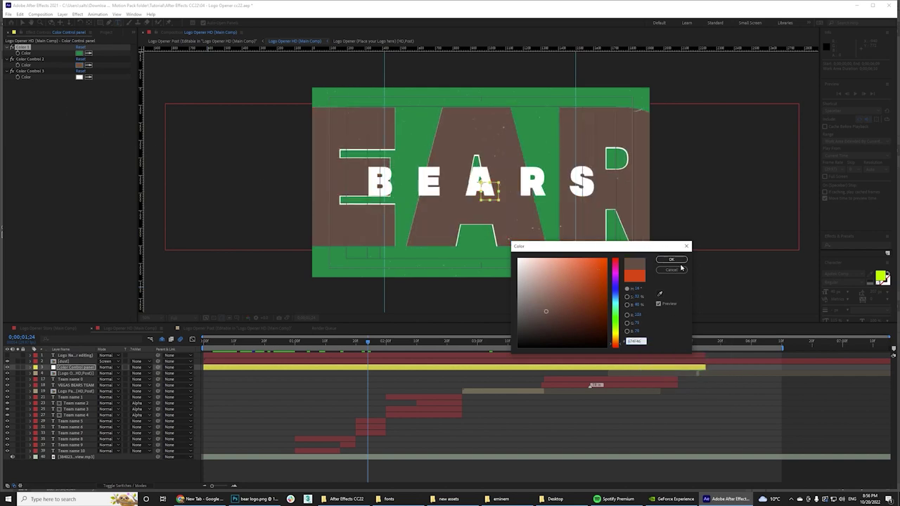
{"action": "left_click", "coordinate": [672, 259]}
{"action": "left_click_drag", "start_coordinate": [368, 346], "coordinate": [603, 358]}
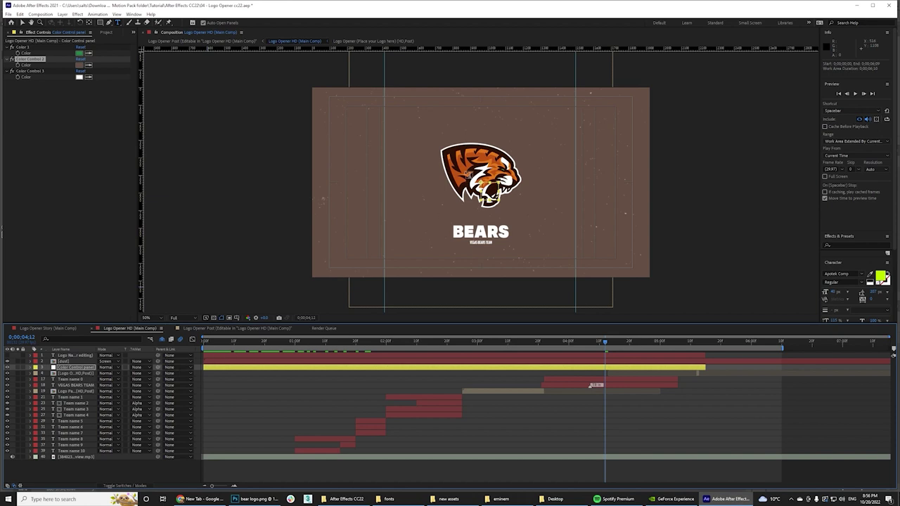
Open the Place your Logo here precomp and import bear logo.png from Explorer into the Project panel
{"action": "left_click", "coordinate": [73, 374]}
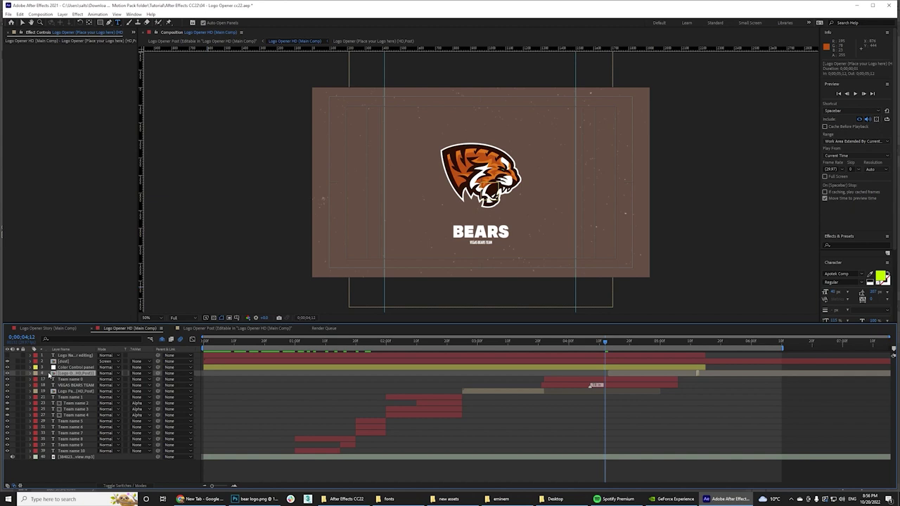
{"action": "double_click", "coordinate": [64, 375]}
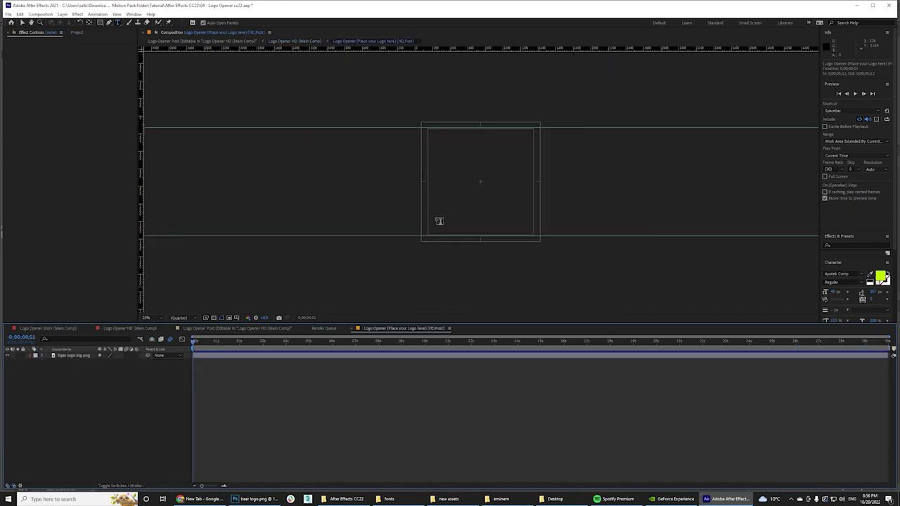
{"action": "left_click", "coordinate": [77, 33]}
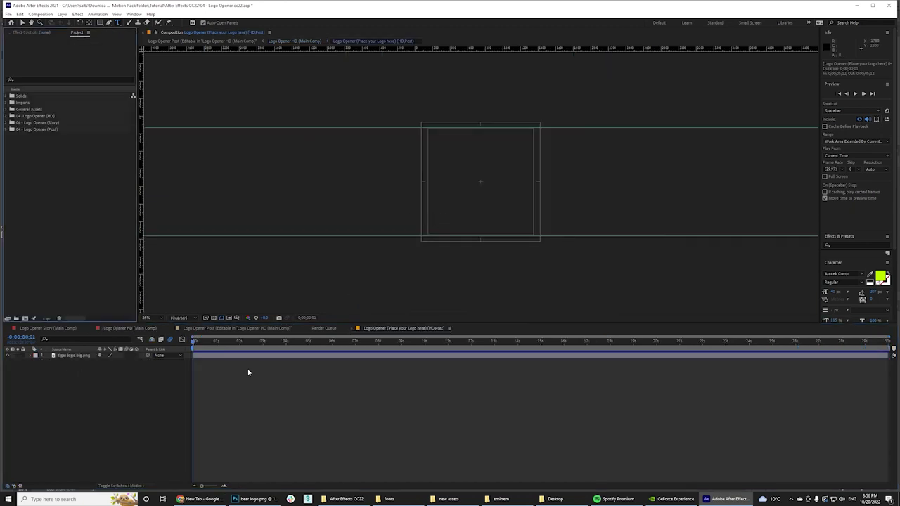
{"action": "left_click", "coordinate": [197, 342]}
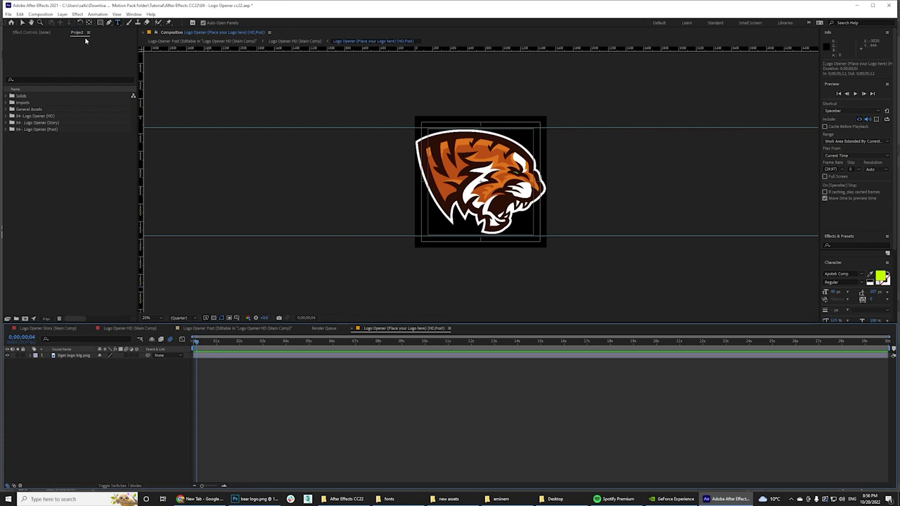
{"action": "left_click", "coordinate": [42, 32]}
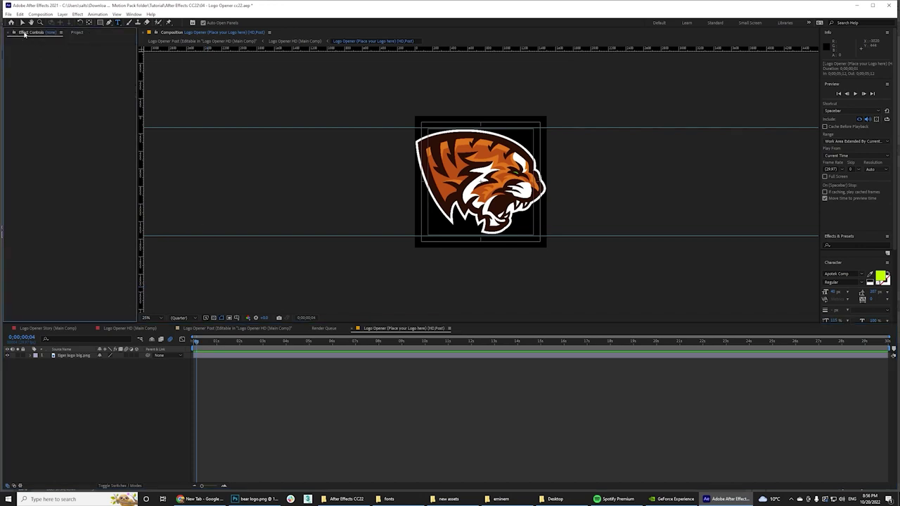
{"action": "left_click", "coordinate": [79, 32]}
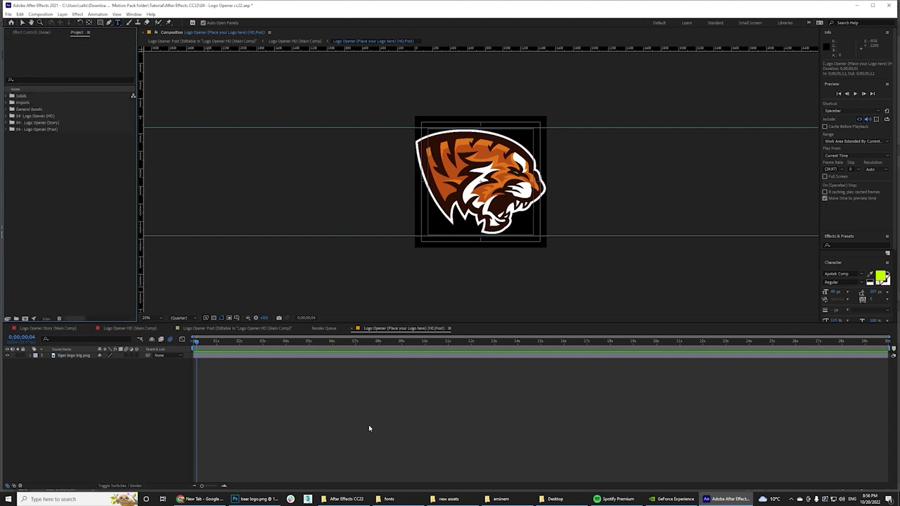
{"action": "left_click", "coordinate": [449, 499]}
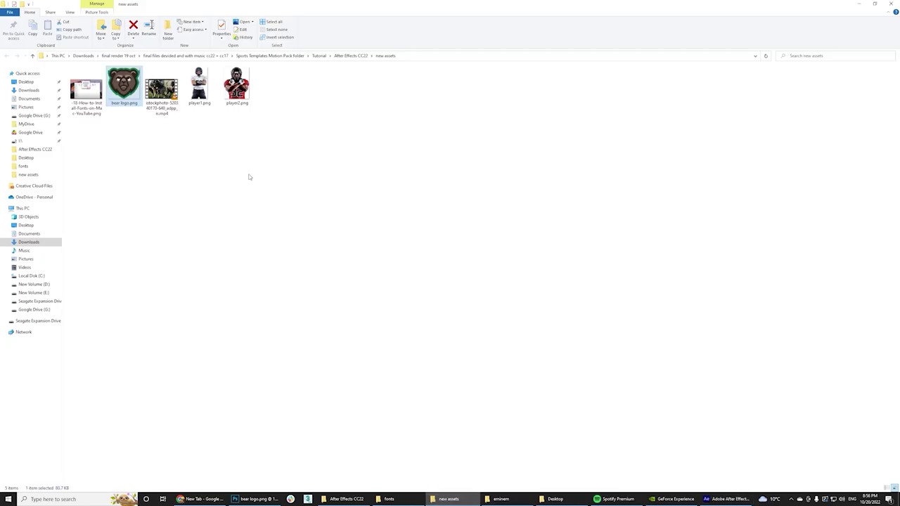
{"action": "left_click_drag", "start_coordinate": [127, 83], "coordinate": [89, 192]}
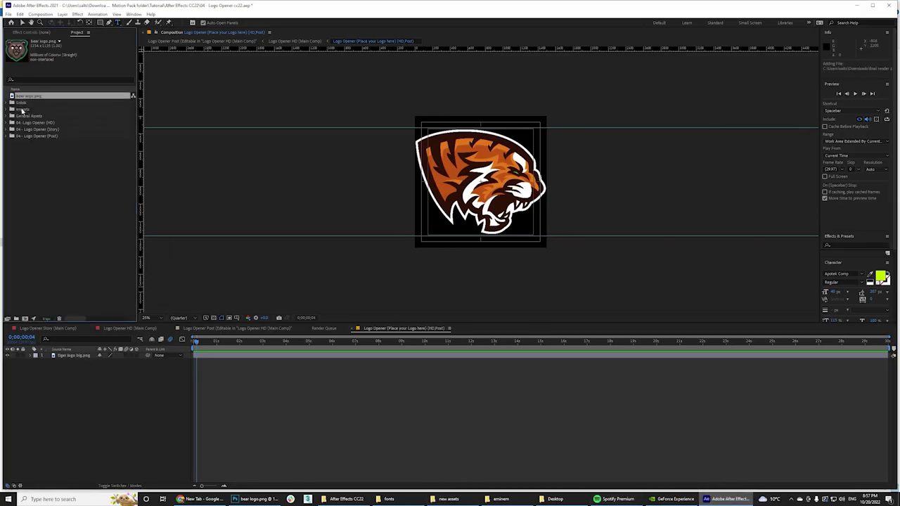
Add bear logo.png to the logo comp as a layer above tiger logo big.png
{"action": "left_click_drag", "start_coordinate": [21, 97], "coordinate": [64, 357]}
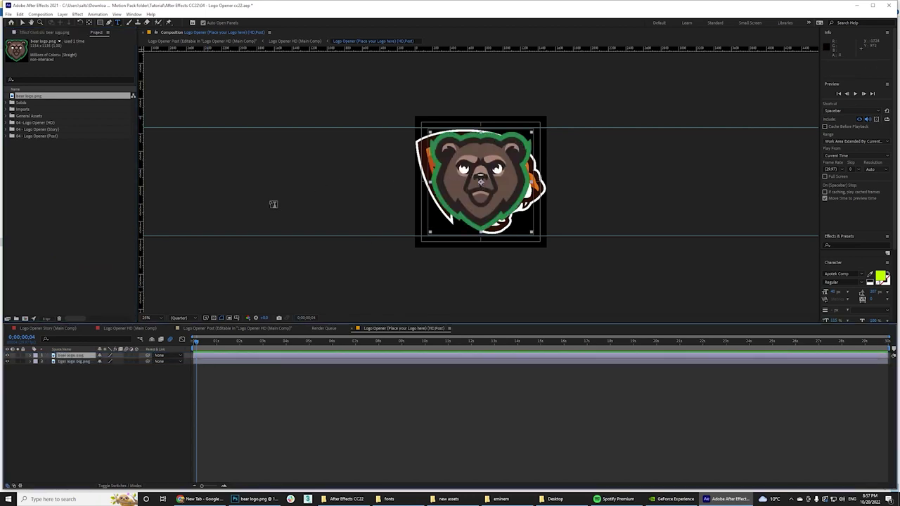
Hide the tiger logo layer, return to the Logo Opener HD main comp, and scrub to preview the bear
{"action": "left_click", "coordinate": [8, 361]}
{"action": "left_click", "coordinate": [64, 362]}
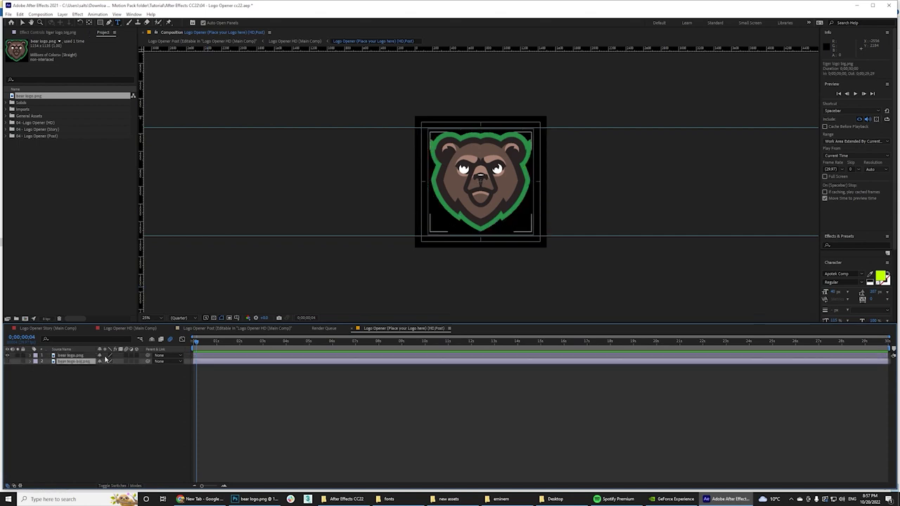
{"action": "left_click", "coordinate": [355, 329]}
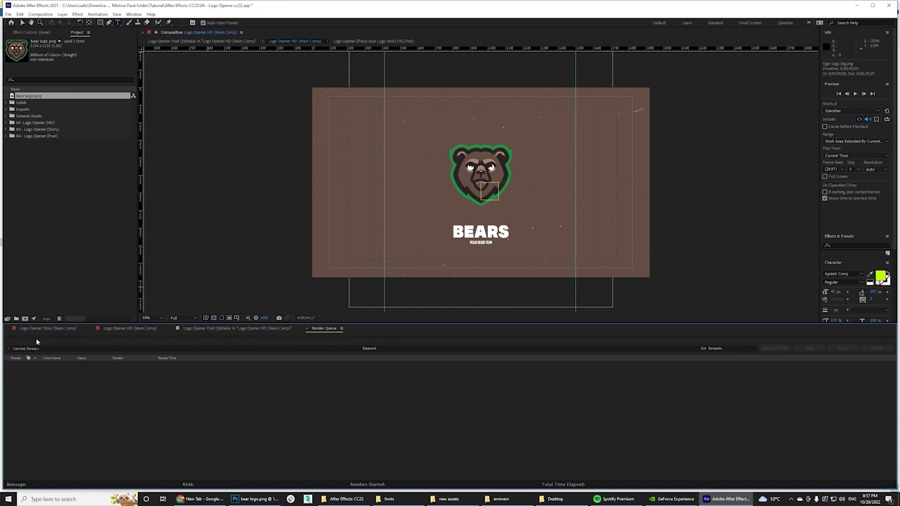
{"action": "left_click", "coordinate": [121, 329]}
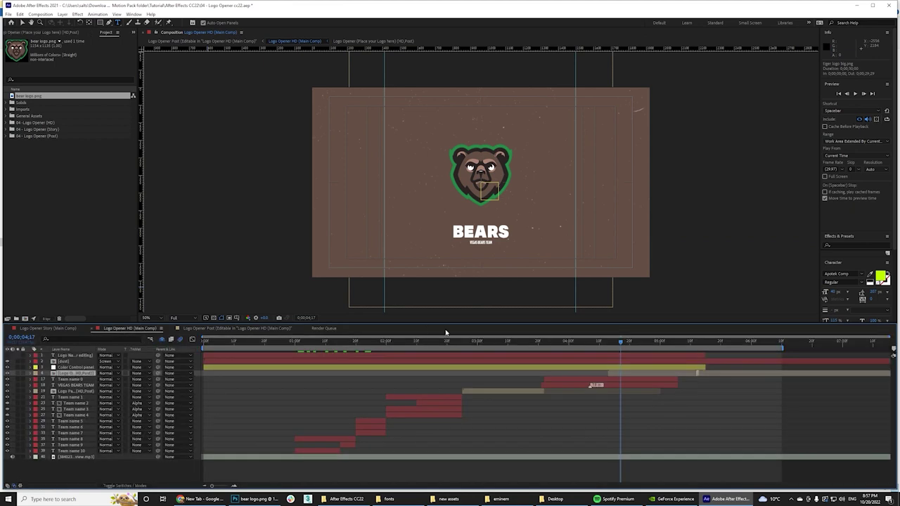
{"action": "left_click_drag", "start_coordinate": [209, 345], "coordinate": [651, 355]}
Retype the VEGAS BEARS TEAM subtitle as New York Bears Football and zoom in to check it
{"action": "left_click", "coordinate": [440, 213]}
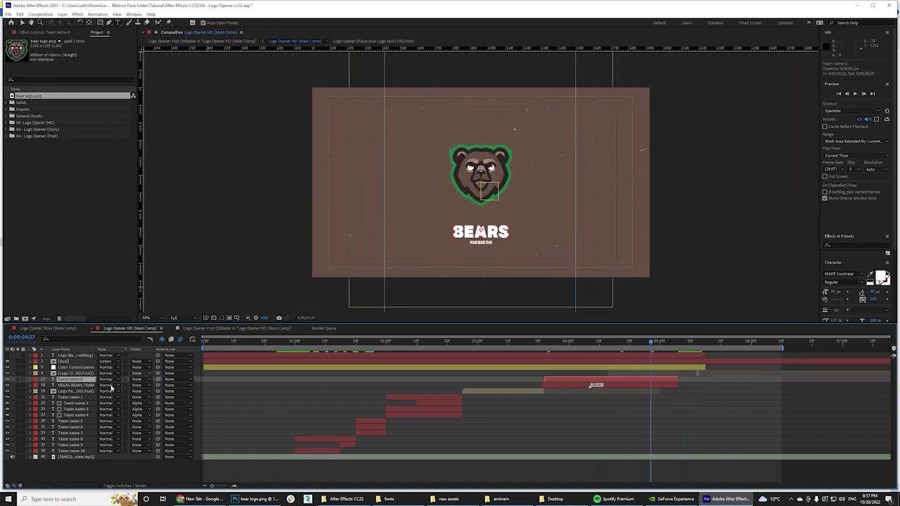
{"action": "left_click", "coordinate": [71, 386]}
{"action": "double_click", "coordinate": [71, 386]}
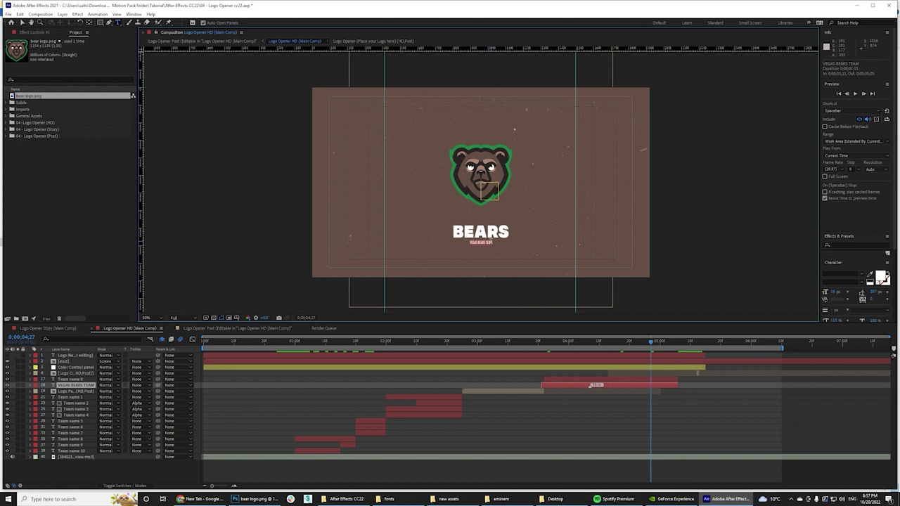
{"action": "key", "text": "Escape"}
{"action": "key", "text": "/"}
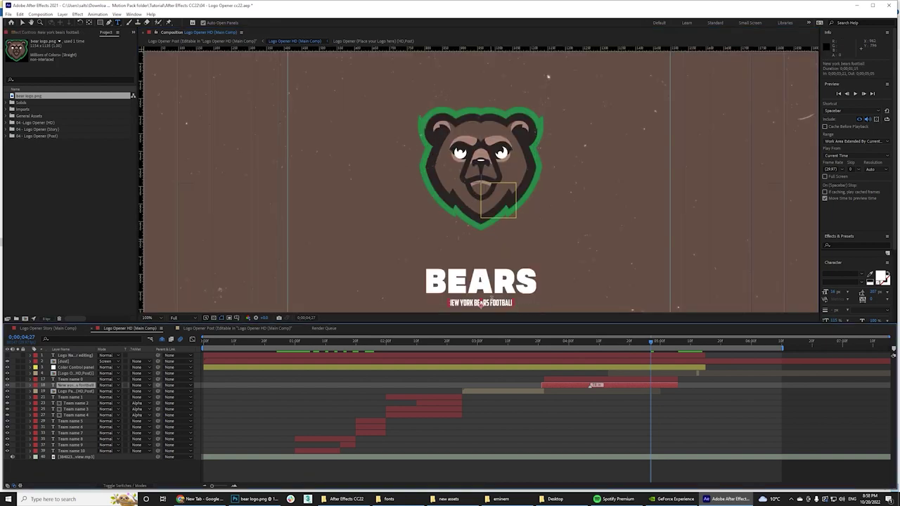
{"action": "key", "text": "comma"}
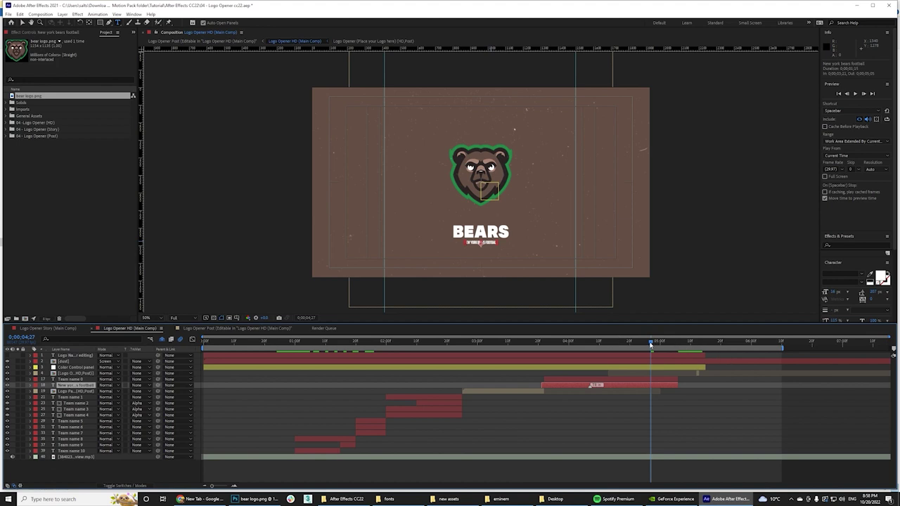
Scrub to 0;00;05;13 and end the work area there with N
{"action": "left_click_drag", "start_coordinate": [658, 344], "coordinate": [699, 344]}
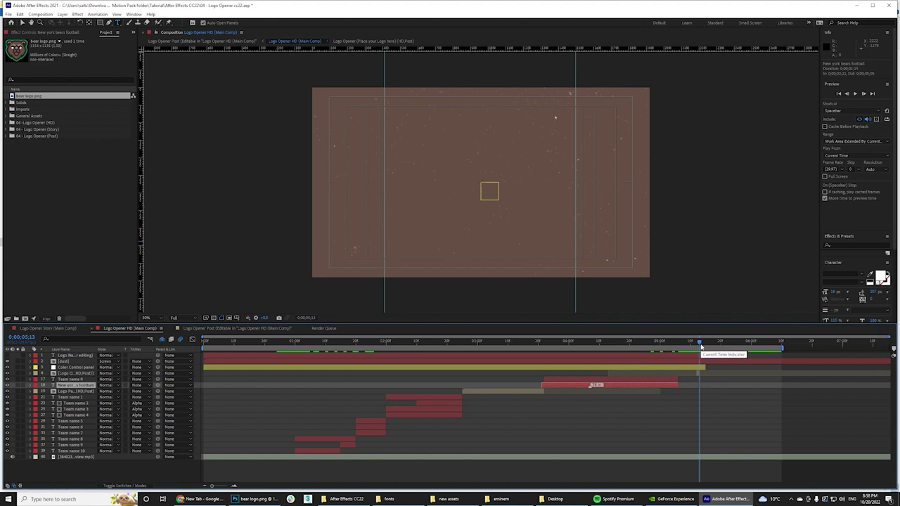
{"action": "key", "text": "n"}
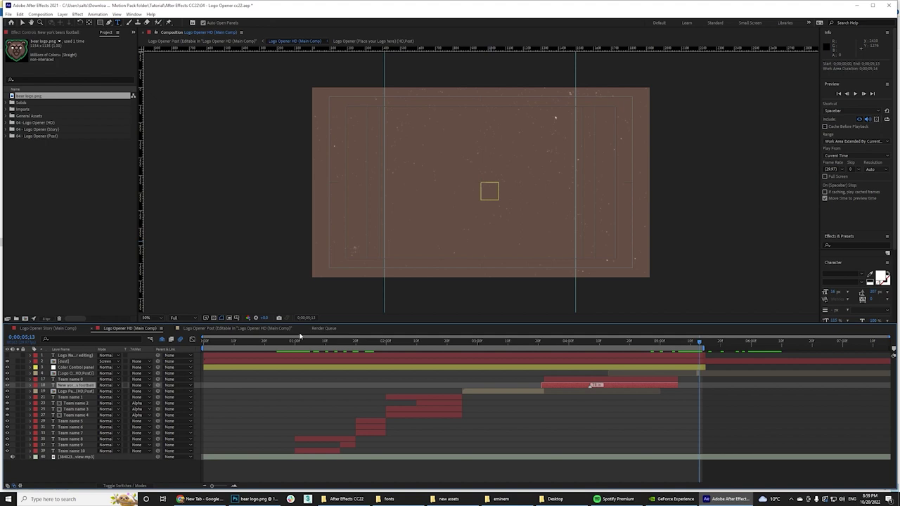
Add the Logo Opener HD main comp to the Adobe Media Encoder queue from the Composition menu
{"action": "left_click", "coordinate": [39, 14]}
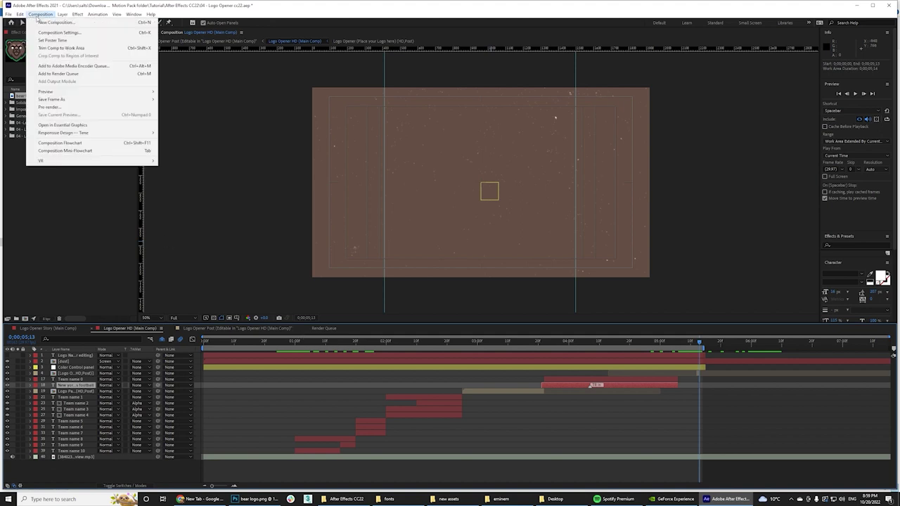
{"action": "left_click", "coordinate": [110, 67]}
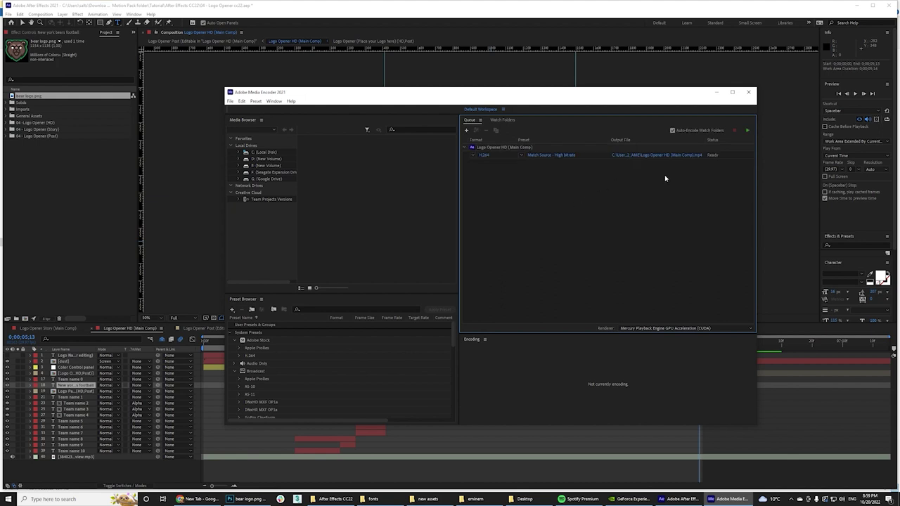
Enable Use Maximum Render Quality in the job's export settings and start the render queue
{"action": "left_click", "coordinate": [549, 157]}
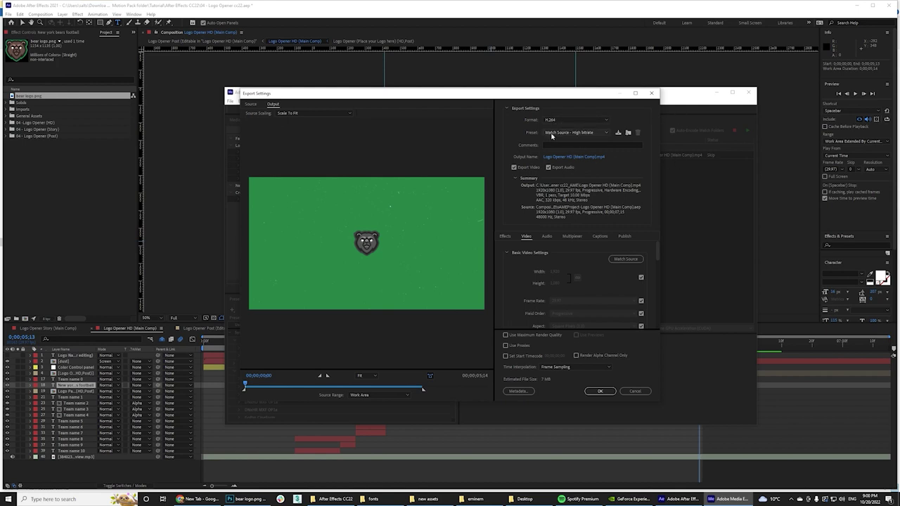
{"action": "scroll", "coordinate": [584, 305], "scroll_direction": "down", "scroll_amount": 5}
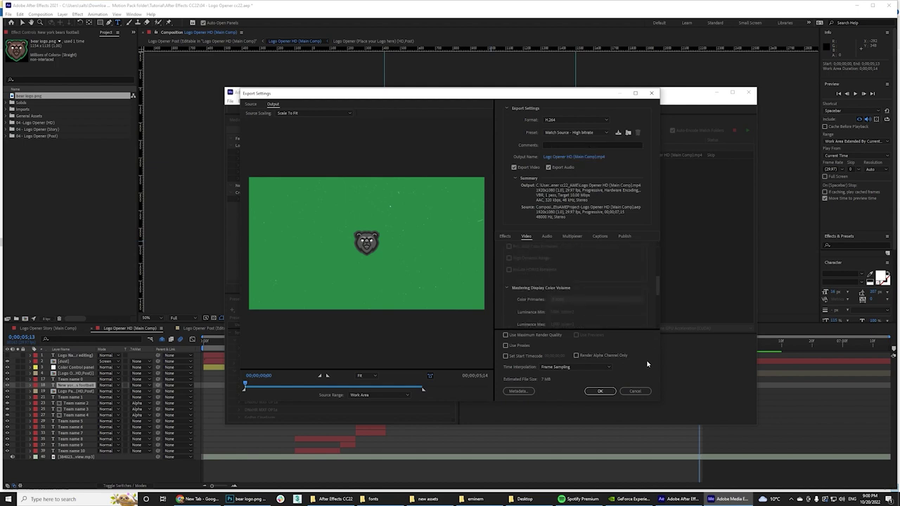
{"action": "scroll", "coordinate": [573, 299], "scroll_direction": "down", "scroll_amount": 5}
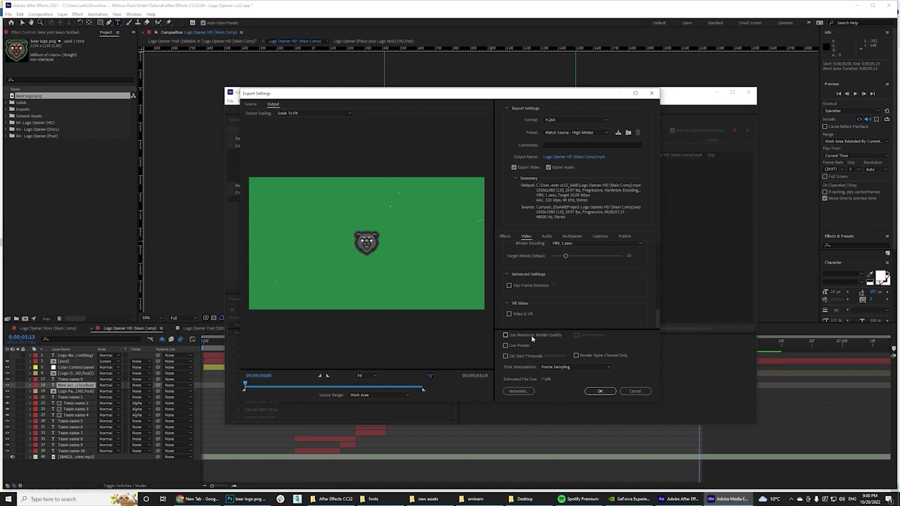
{"action": "left_click", "coordinate": [505, 335]}
{"action": "scroll", "coordinate": [568, 280], "scroll_direction": "up", "scroll_amount": 2}
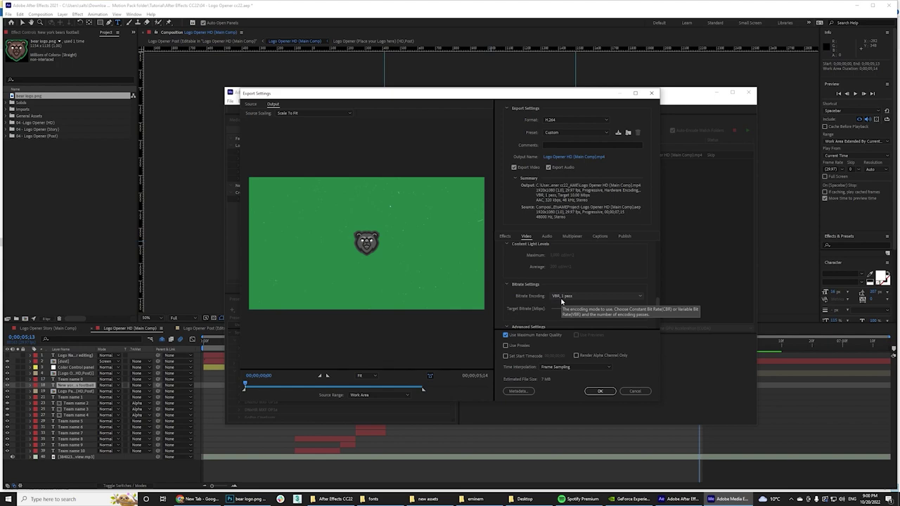
{"action": "left_click", "coordinate": [600, 391]}
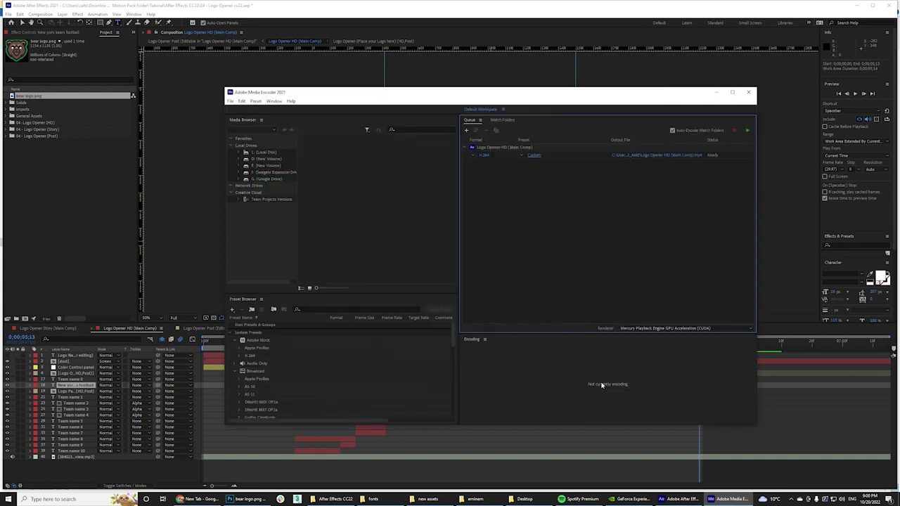
{"action": "left_click", "coordinate": [747, 131]}
Play the rendered Logo Opener HD (Main Comp).mp4 from its output folder in VLC, then minimize the folder
{"action": "left_click", "coordinate": [663, 155]}
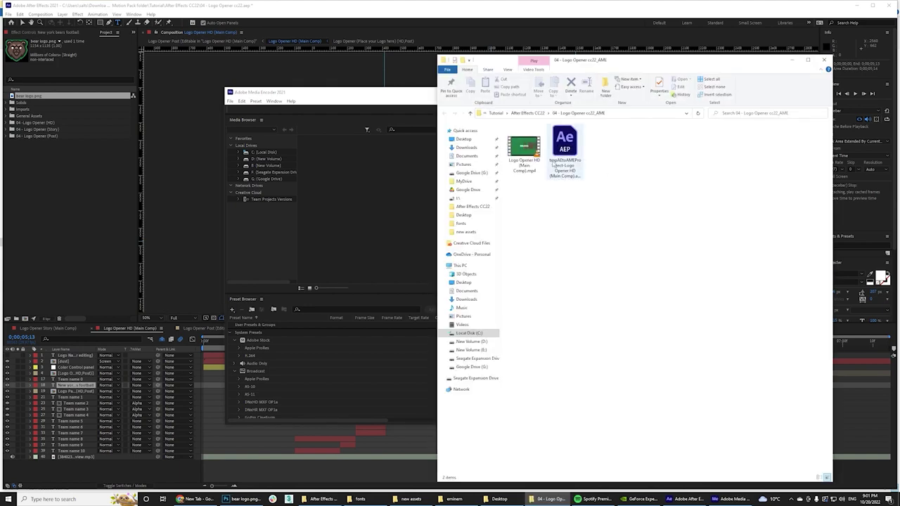
{"action": "left_click", "coordinate": [524, 161]}
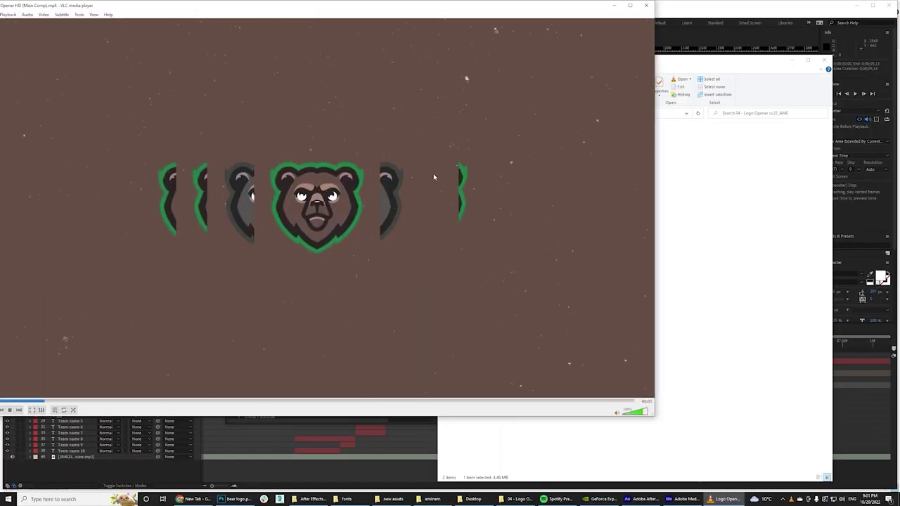
{"action": "scroll", "coordinate": [393, 55], "scroll_direction": "down", "scroll_amount": 1}
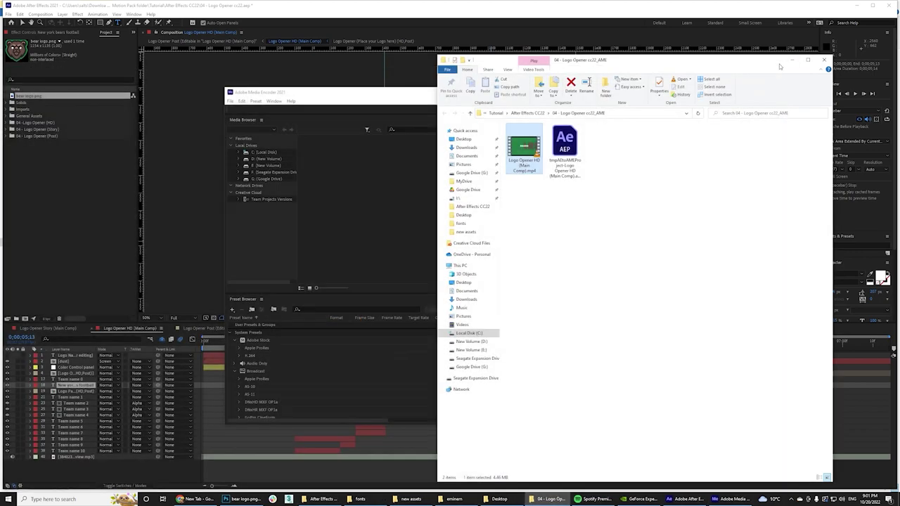
{"action": "left_click", "coordinate": [792, 60]}
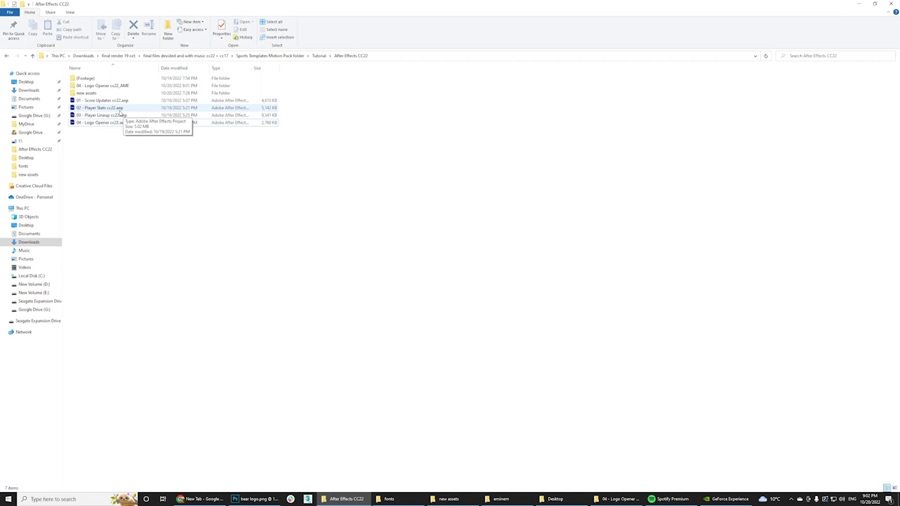
Open 02 - Player Stats cc22.aep from the After Effects CC22 folder
{"action": "double_click", "coordinate": [119, 110]}
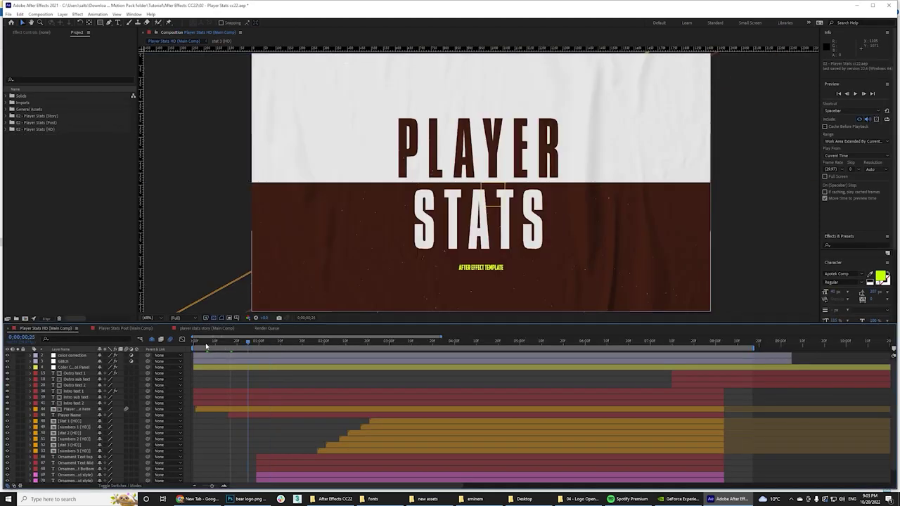
Scrub through the Player Stats HD and Post compositions to preview their cards
{"action": "left_click", "coordinate": [206, 344]}
{"action": "left_click_drag", "start_coordinate": [215, 346], "coordinate": [232, 349]}
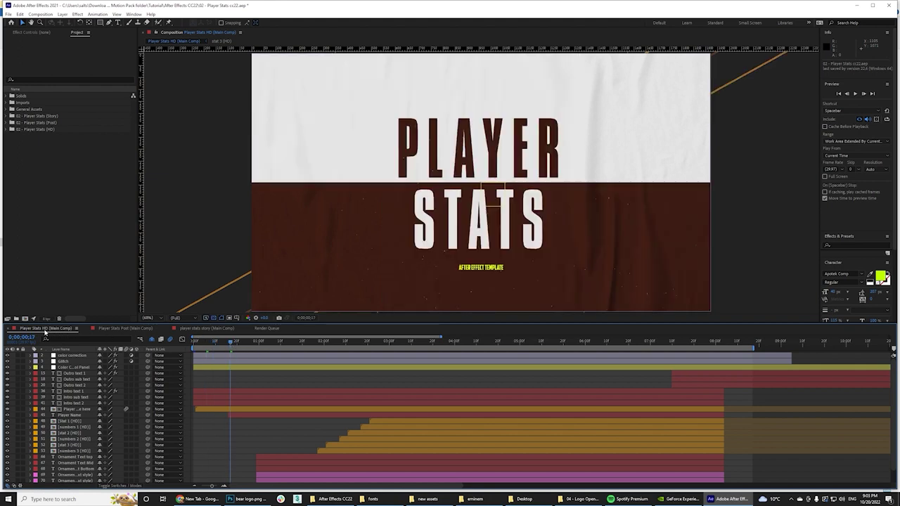
{"action": "left_click", "coordinate": [123, 329]}
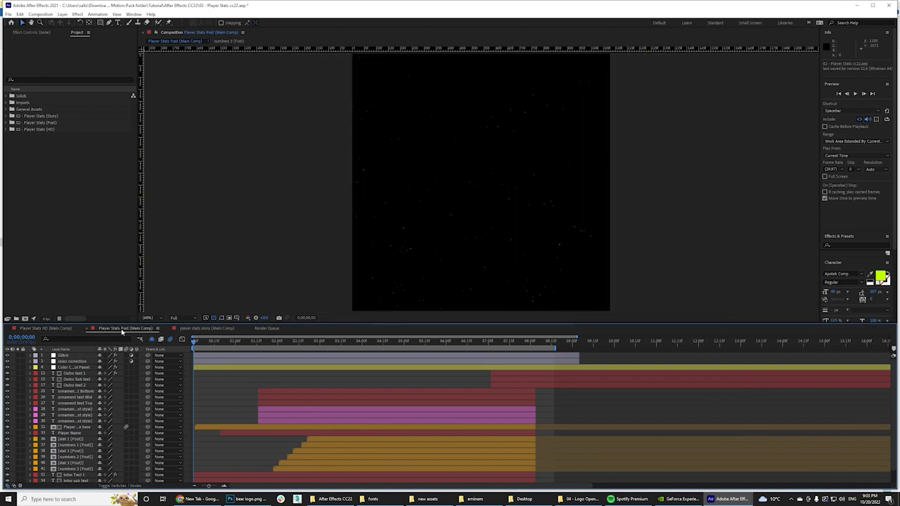
{"action": "left_click_drag", "start_coordinate": [213, 342], "coordinate": [298, 342]}
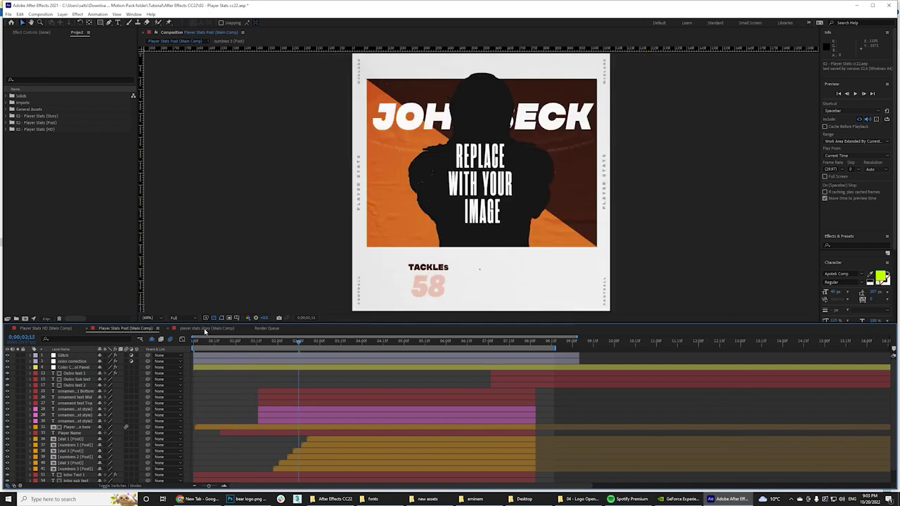
Switch to the player stats story comp, scrub to the card and select Player Image here
{"action": "left_click", "coordinate": [206, 328]}
{"action": "left_click_drag", "start_coordinate": [253, 343], "coordinate": [351, 344]}
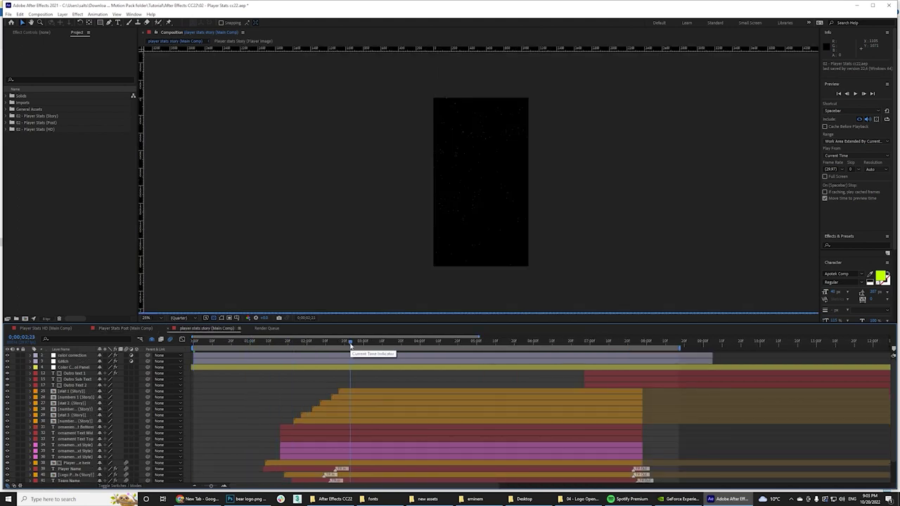
{"action": "scroll", "coordinate": [360, 265], "scroll_direction": "up", "scroll_amount": 3}
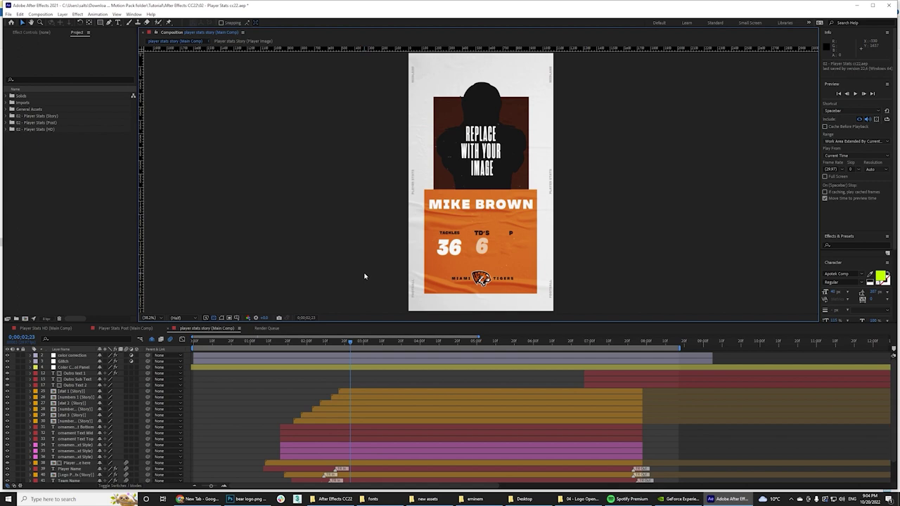
{"action": "left_click", "coordinate": [481, 107]}
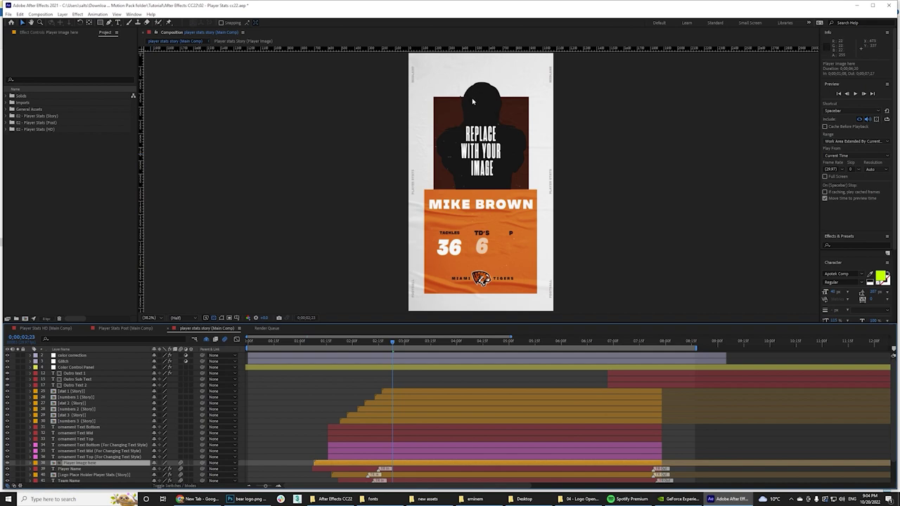
Drop player2.png into the Player Image precomp, scale it down and nudge it slightly lower
{"action": "double_click", "coordinate": [78, 464]}
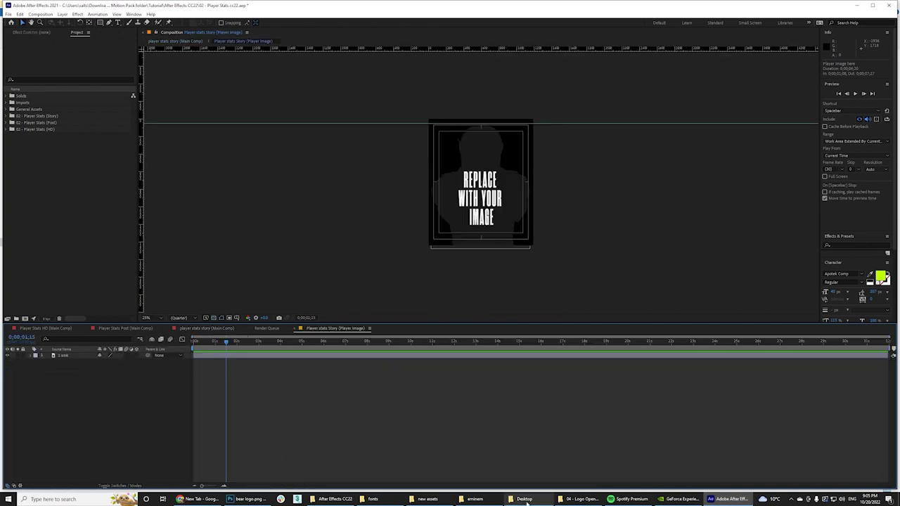
{"action": "left_click", "coordinate": [424, 500]}
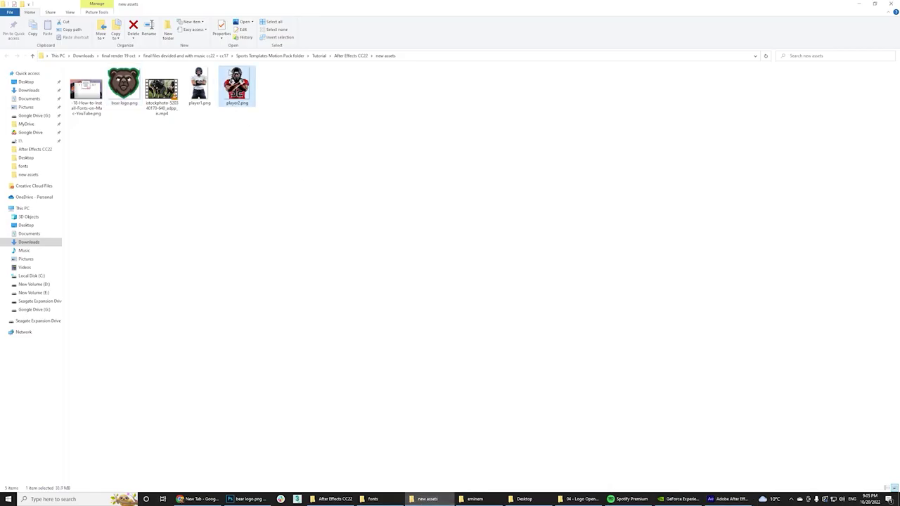
{"action": "left_click_drag", "start_coordinate": [237, 86], "coordinate": [110, 444]}
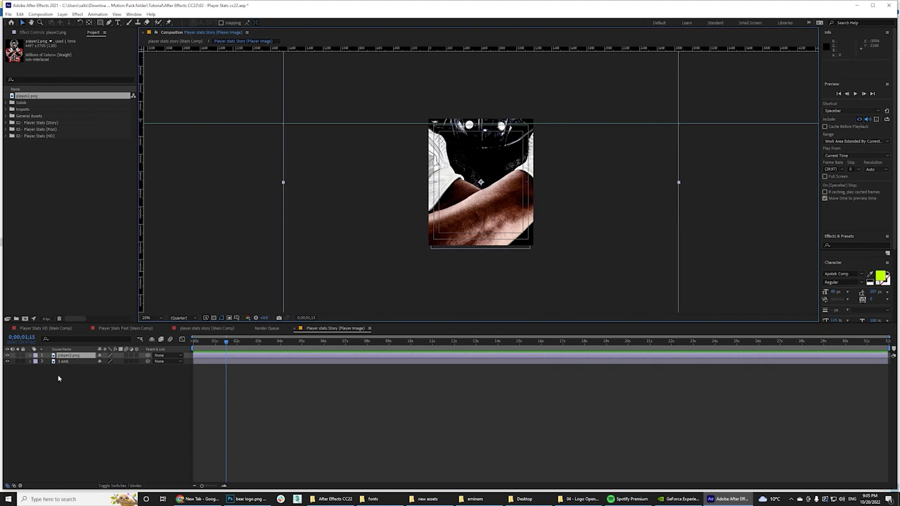
{"action": "key", "text": "s"}
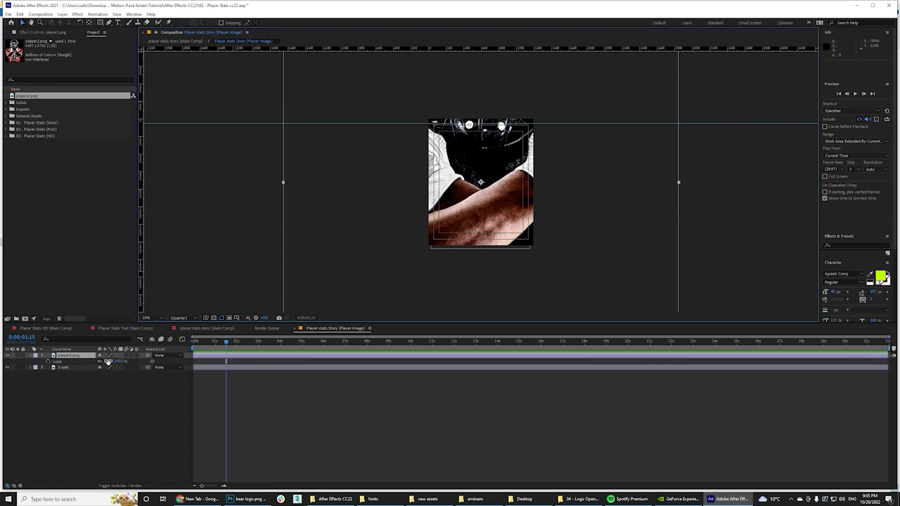
{"action": "left_click_drag", "start_coordinate": [107, 361], "coordinate": [84, 363]}
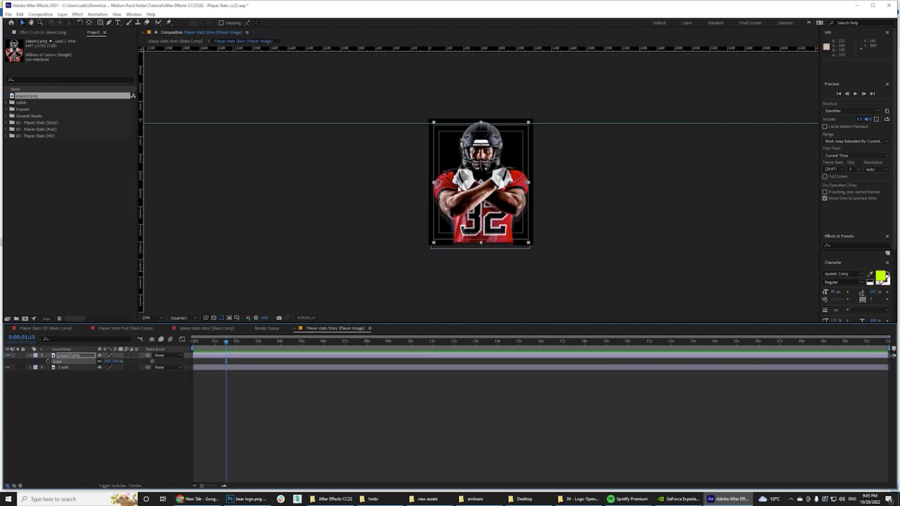
{"action": "left_click_drag", "start_coordinate": [481, 181], "coordinate": [481, 184]}
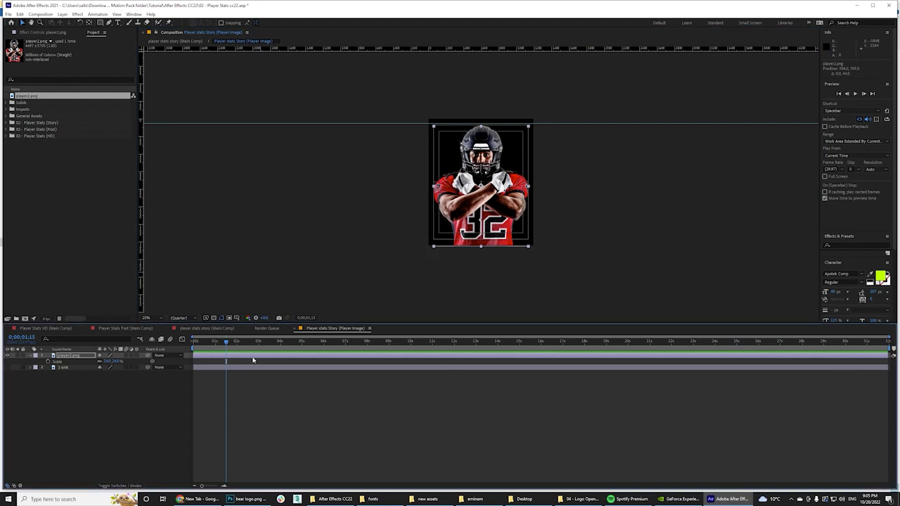
Close the Player Image precomp and scrub the main story comp to check the number 32 photo
{"action": "left_click", "coordinate": [295, 328]}
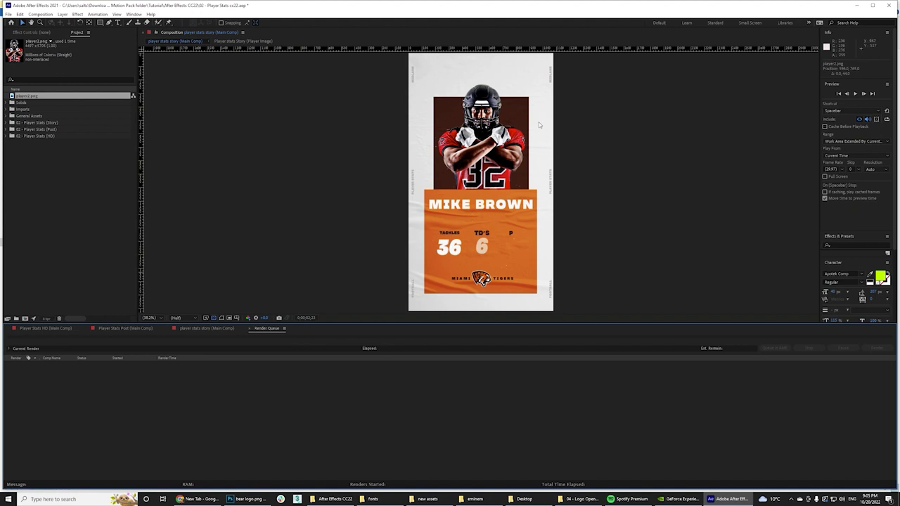
{"action": "left_click", "coordinate": [227, 328]}
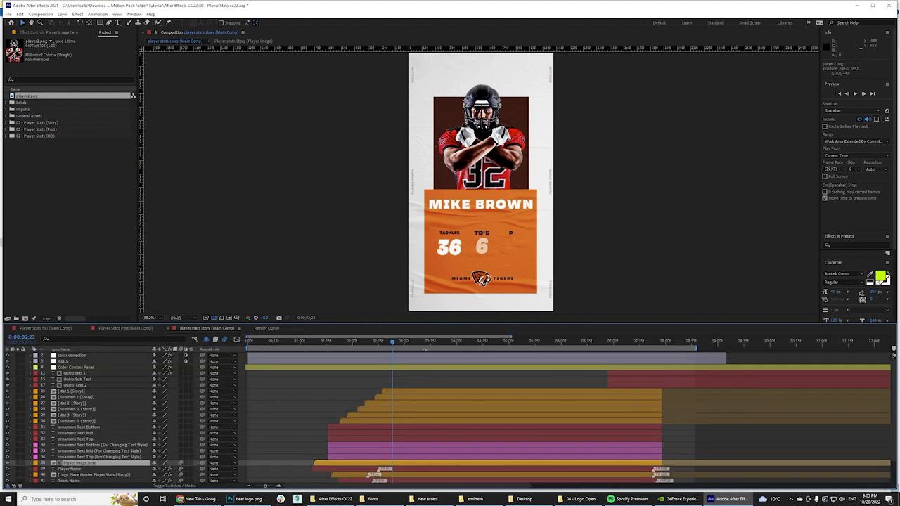
{"action": "mouse_move", "coordinate": [394, 345]}
{"action": "left_mouse_down"}
{"action": "mouse_move", "coordinate": [407, 345]}
{"action": "mouse_move", "coordinate": [358, 346]}
{"action": "mouse_move", "coordinate": [401, 344]}
{"action": "left_mouse_up"}
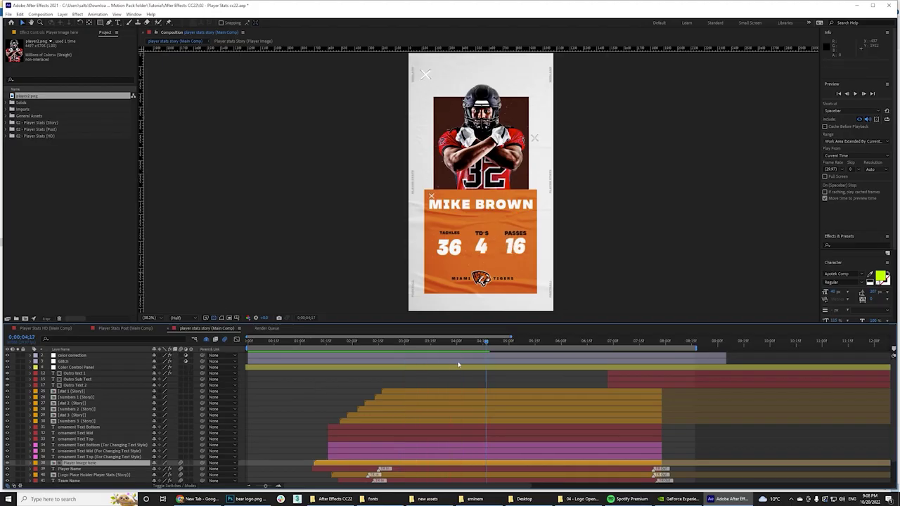
Replay the story animation from just before 4 seconds, then open the stat 1 precomp
{"action": "key", "text": "space"}
{"action": "left_click", "coordinate": [98, 362]}
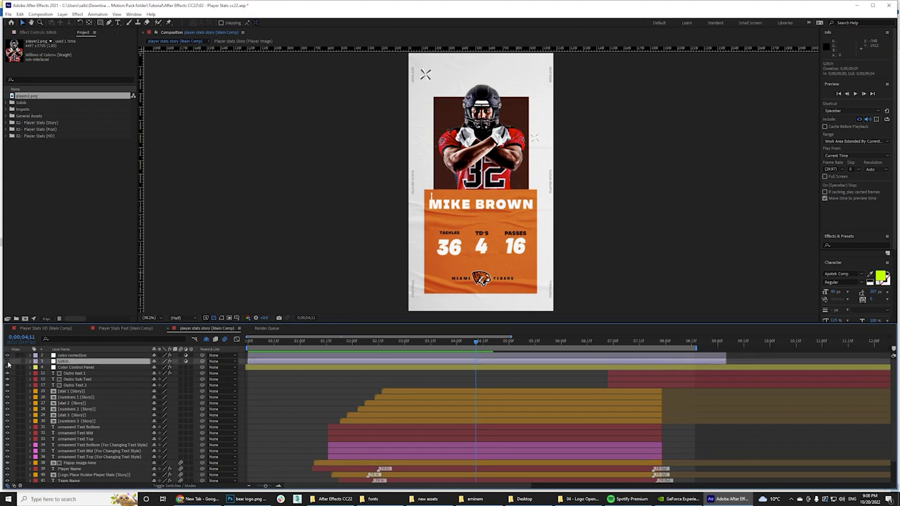
{"action": "left_click", "coordinate": [457, 342]}
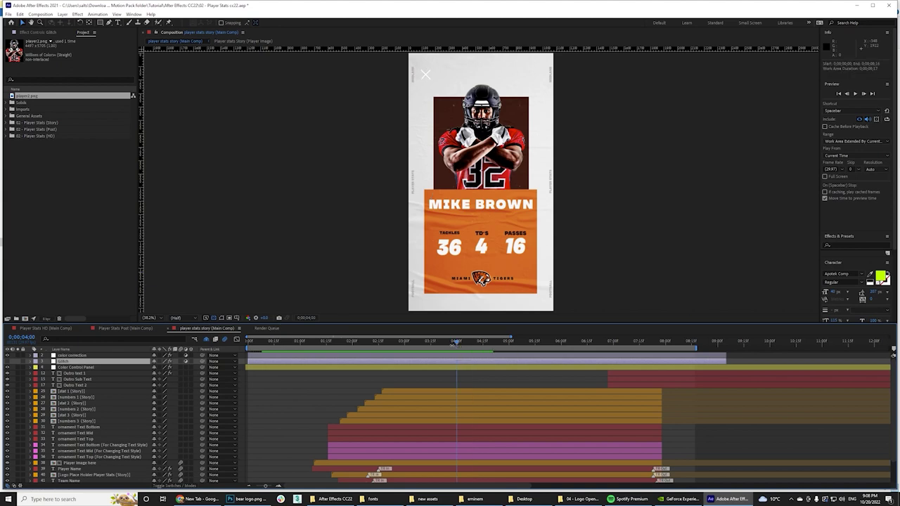
{"action": "left_click", "coordinate": [448, 342]}
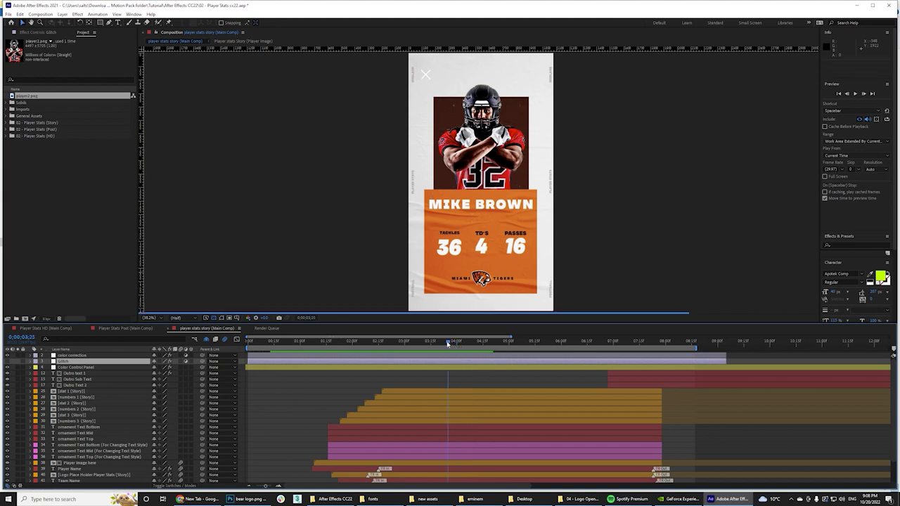
{"action": "key", "text": "space"}
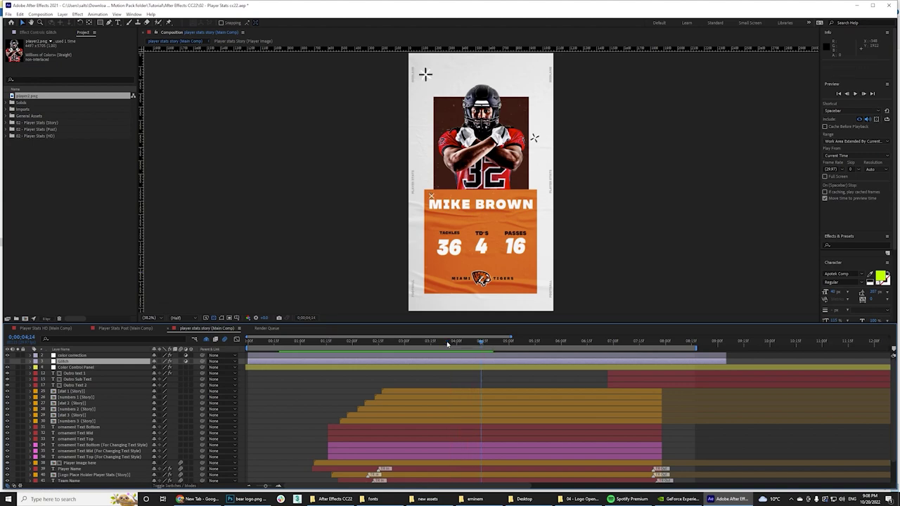
{"action": "left_click", "coordinate": [74, 392]}
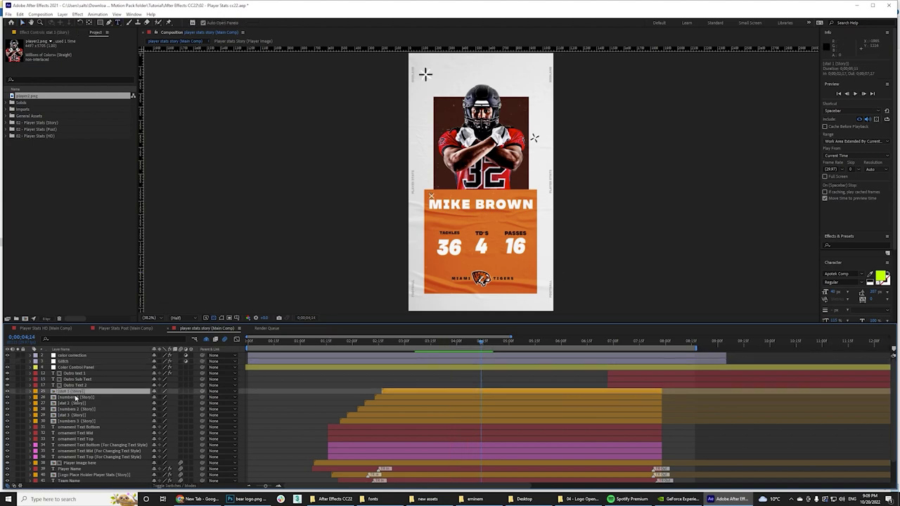
{"action": "double_click", "coordinate": [72, 392]}
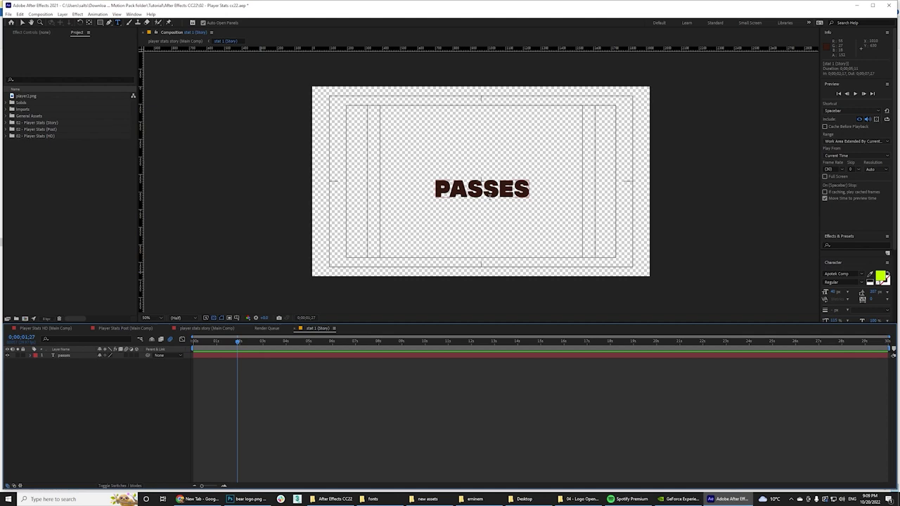
Retype the stat 1 label from PASSES to FOULS and return to the main story comp
{"action": "double_click", "coordinate": [470, 193]}
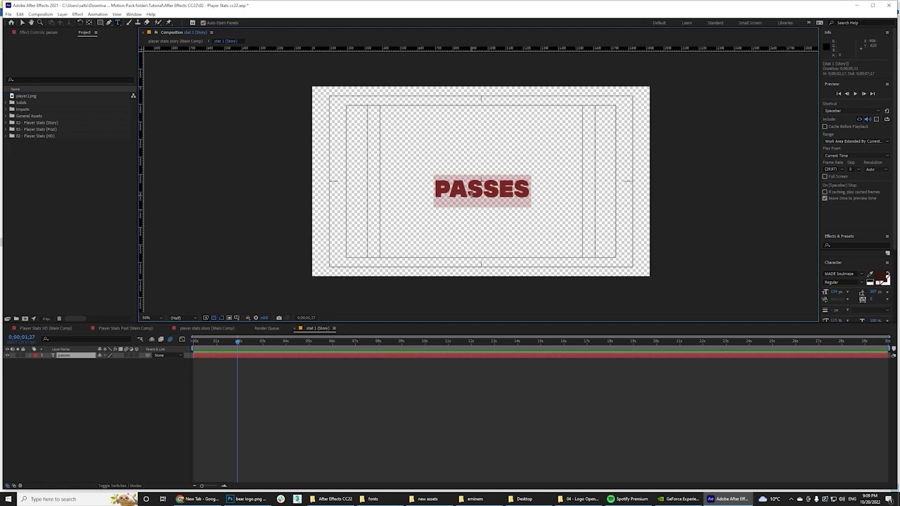
{"action": "type", "text": "FOULS"}
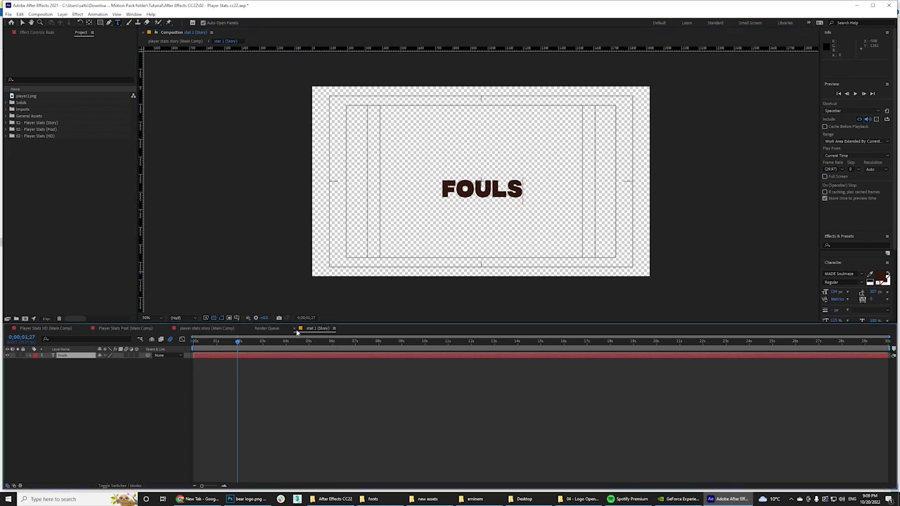
{"action": "left_click", "coordinate": [296, 328]}
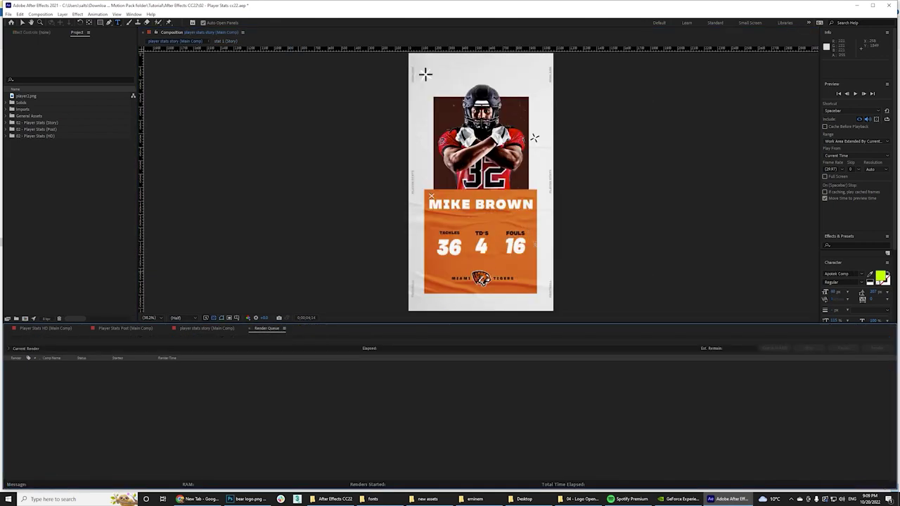
{"action": "left_click", "coordinate": [201, 329]}
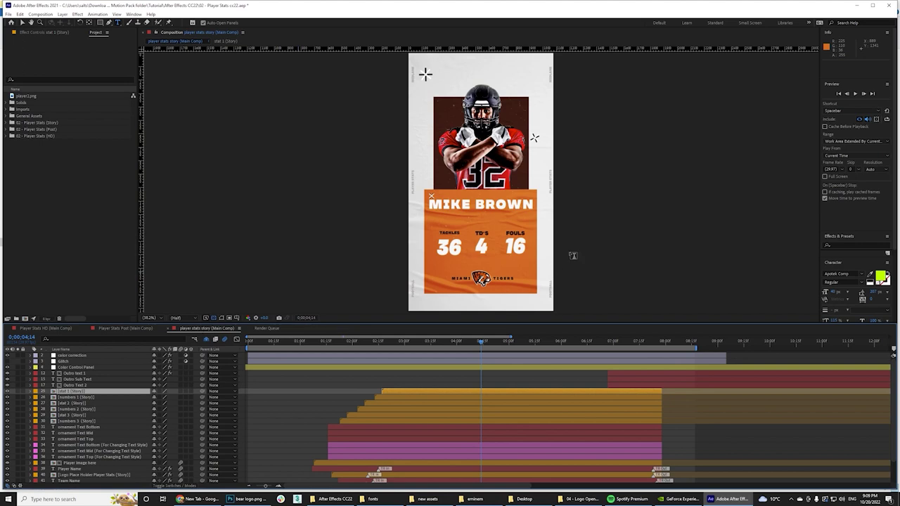
{"action": "left_click", "coordinate": [80, 398]}
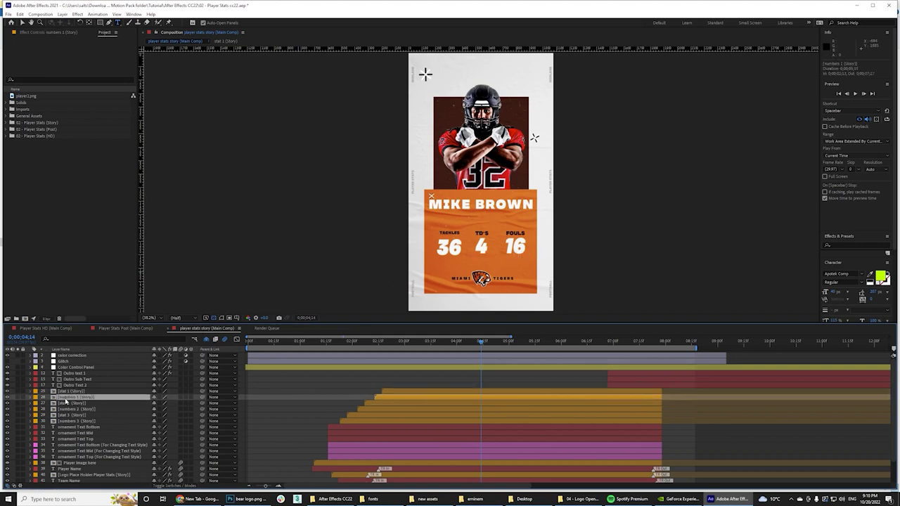
Change the numbers 1 value from 16 to 7 and return to the main story comp
{"action": "double_click", "coordinate": [67, 398]}
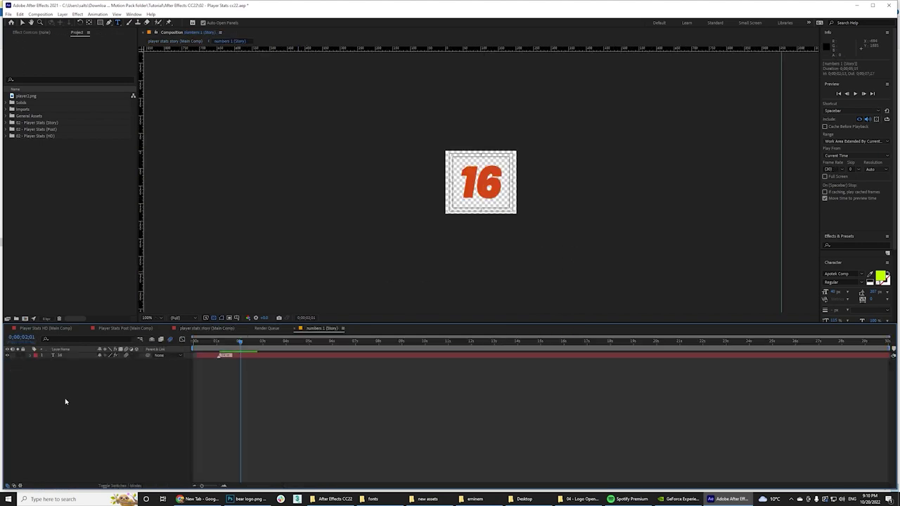
{"action": "left_click", "coordinate": [221, 355]}
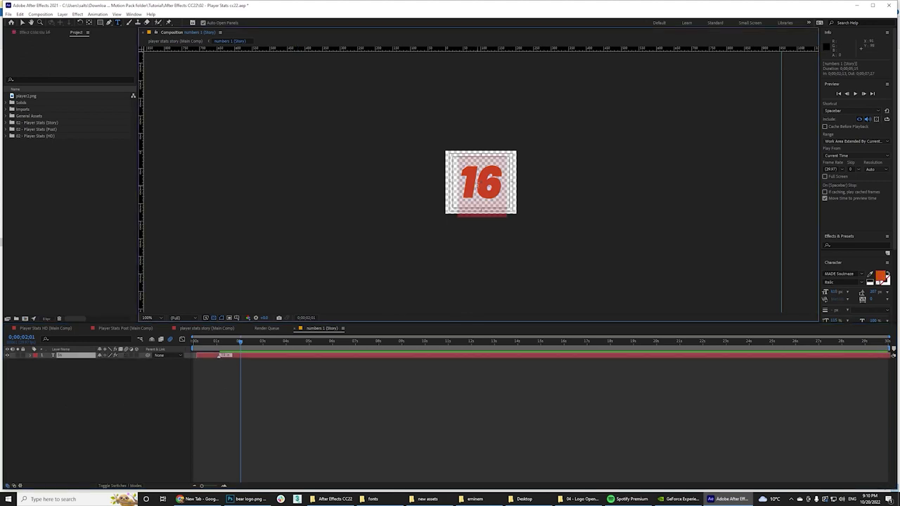
{"action": "key", "text": "Return"}
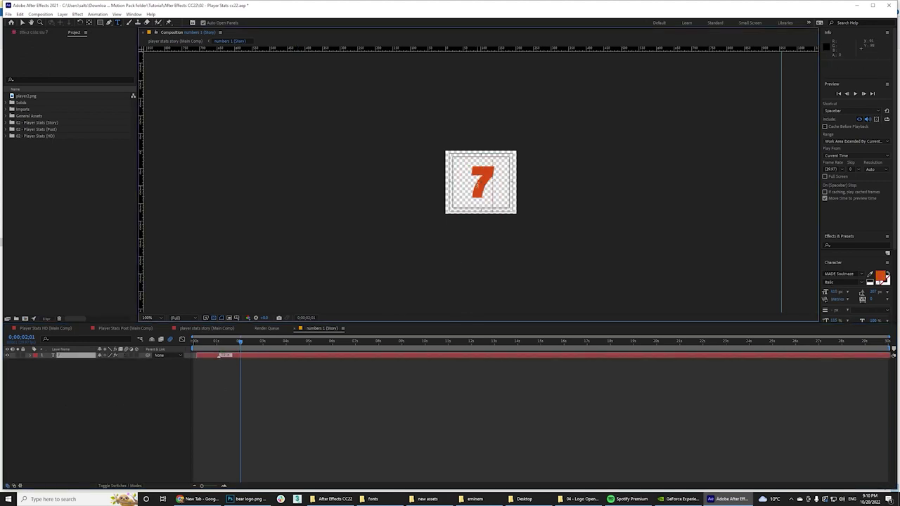
{"action": "left_click", "coordinate": [296, 329]}
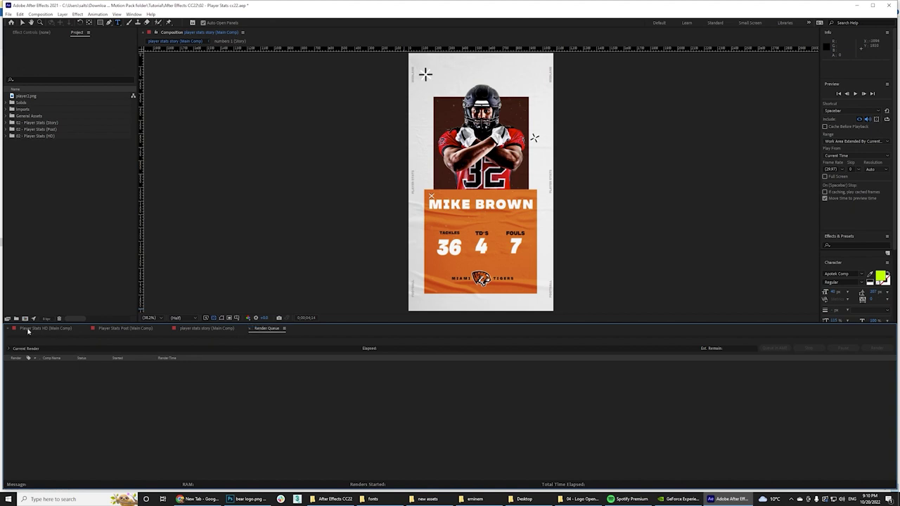
{"action": "left_click", "coordinate": [206, 329]}
{"action": "key", "text": "v"}
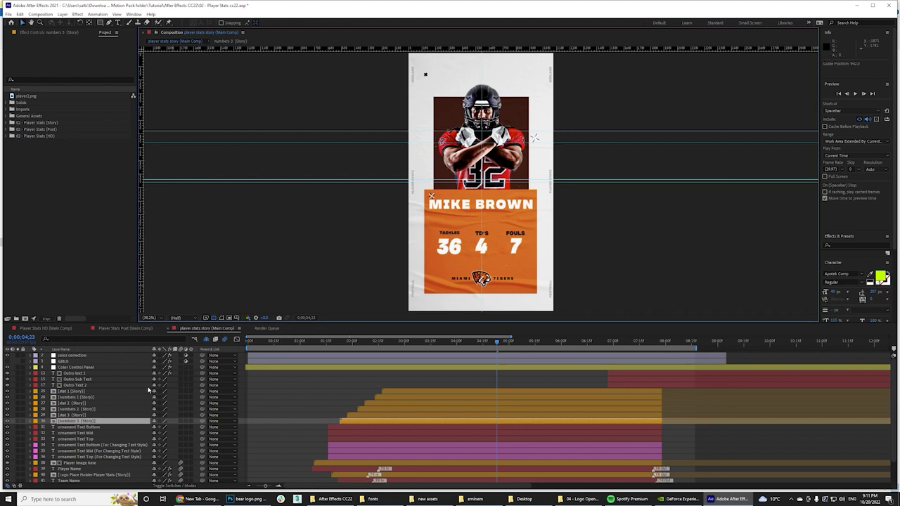
Open the colour picker for the Color Control Panel's Color (A) setting
{"action": "left_click", "coordinate": [71, 369]}
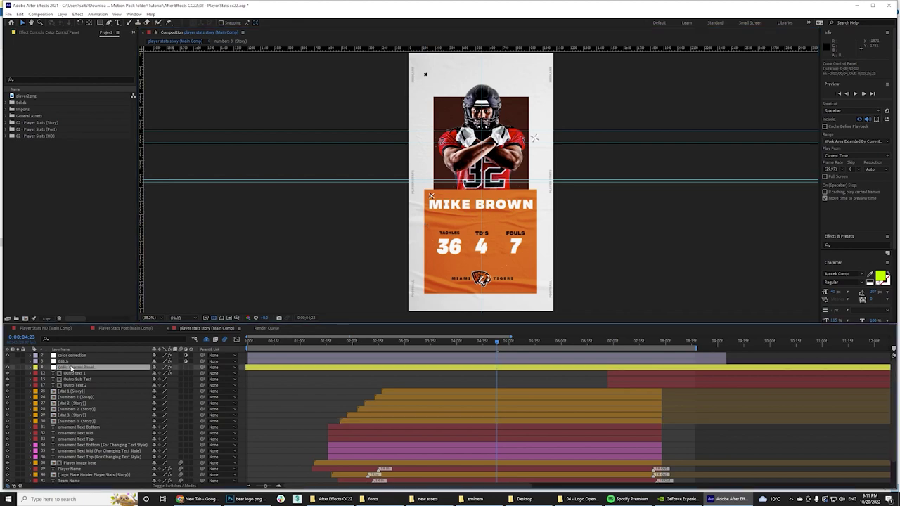
{"action": "left_click", "coordinate": [42, 32]}
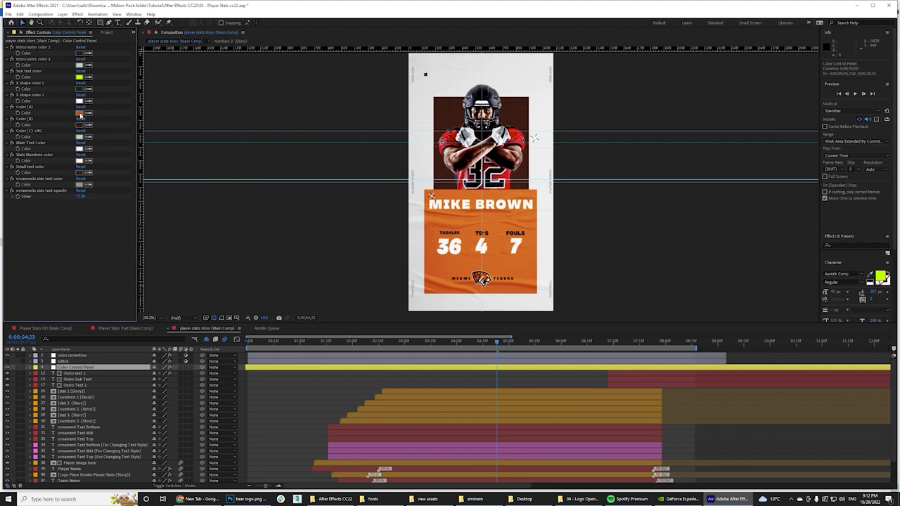
{"action": "left_click", "coordinate": [80, 114]}
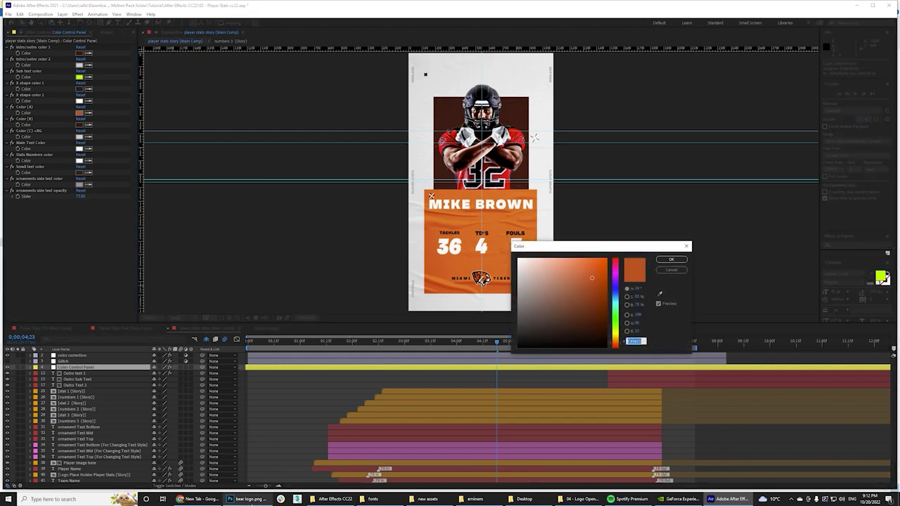
In Photoshop, sample the bear logo's green outline and copy its hex value 008348
{"action": "left_click", "coordinate": [246, 500]}
{"action": "left_click", "coordinate": [7, 192]}
{"action": "left_click", "coordinate": [5, 235]}
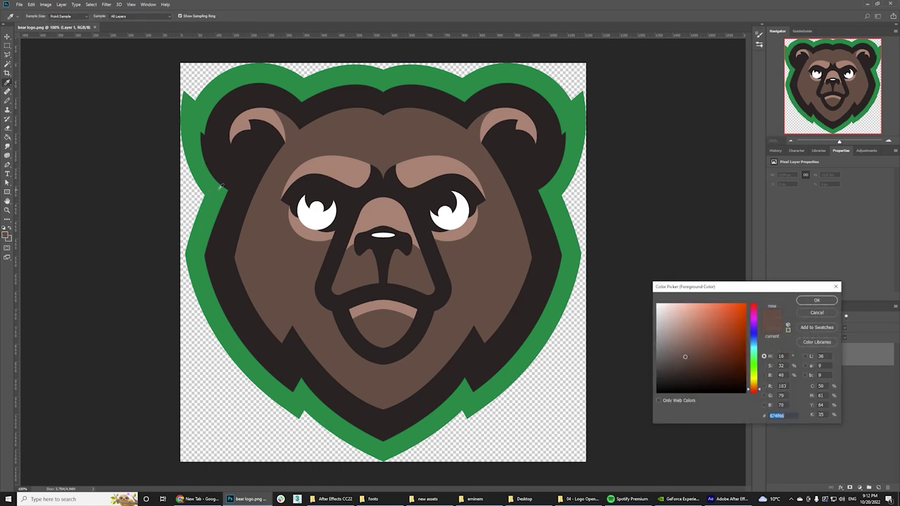
{"action": "left_click", "coordinate": [219, 189]}
{"action": "right_click", "coordinate": [791, 416]}
{"action": "left_click", "coordinate": [809, 348]}
{"action": "left_click", "coordinate": [815, 300]}
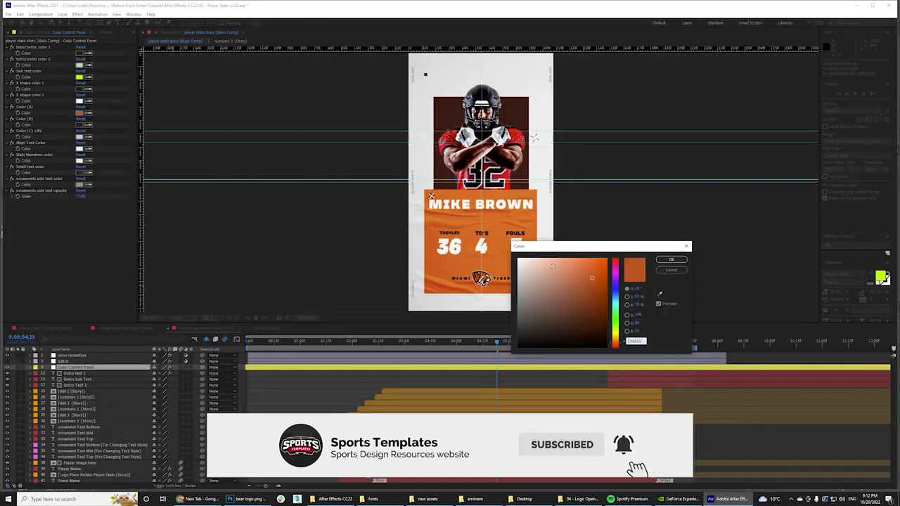
Set Color (A) to green 008348, open the Logo Place Holder precomp and import bear logo.png
{"action": "key", "text": "ctrl+v"}
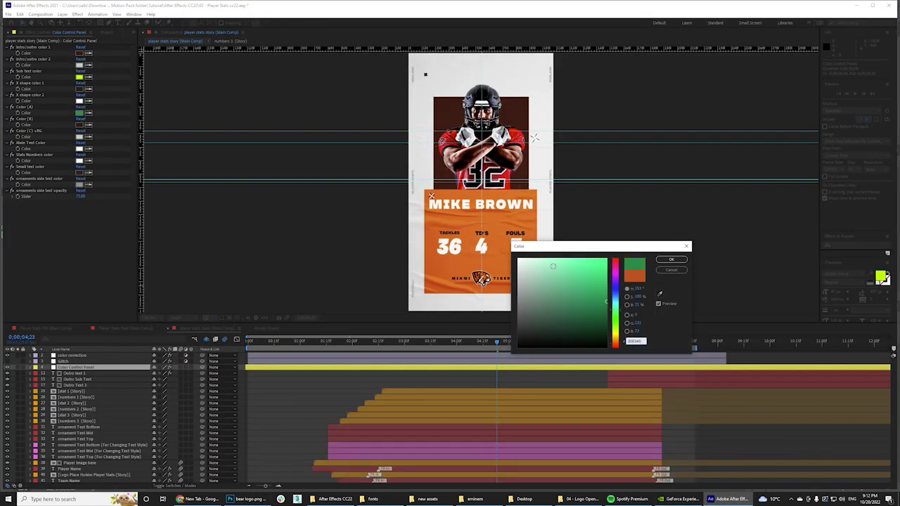
{"action": "left_click", "coordinate": [677, 260]}
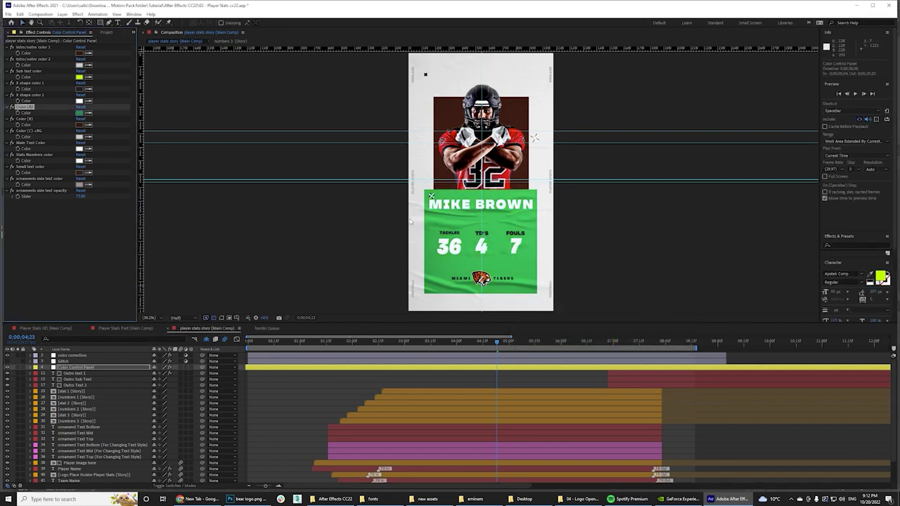
{"action": "left_click", "coordinate": [97, 476]}
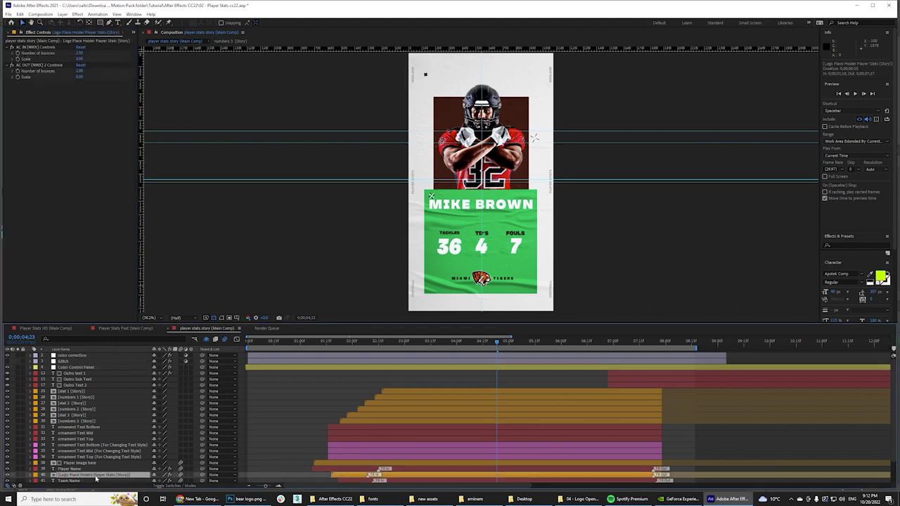
{"action": "double_click", "coordinate": [96, 476]}
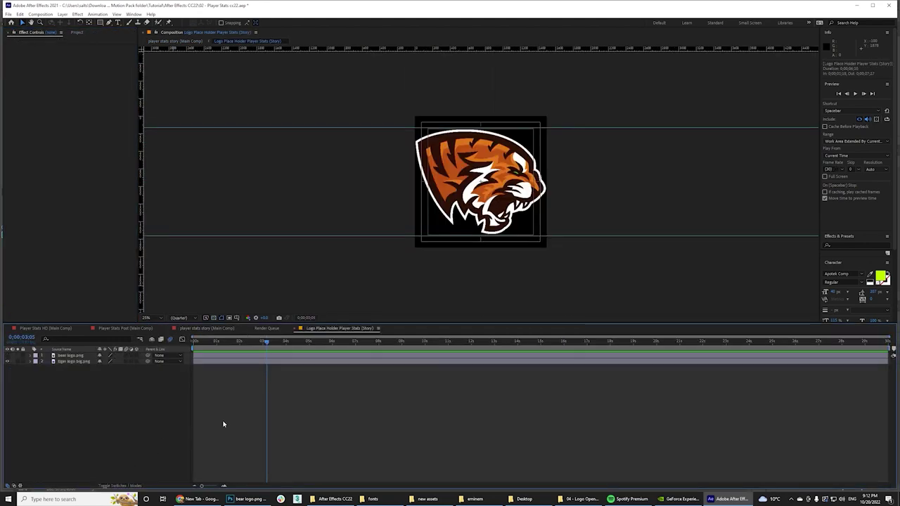
{"action": "left_click", "coordinate": [427, 499]}
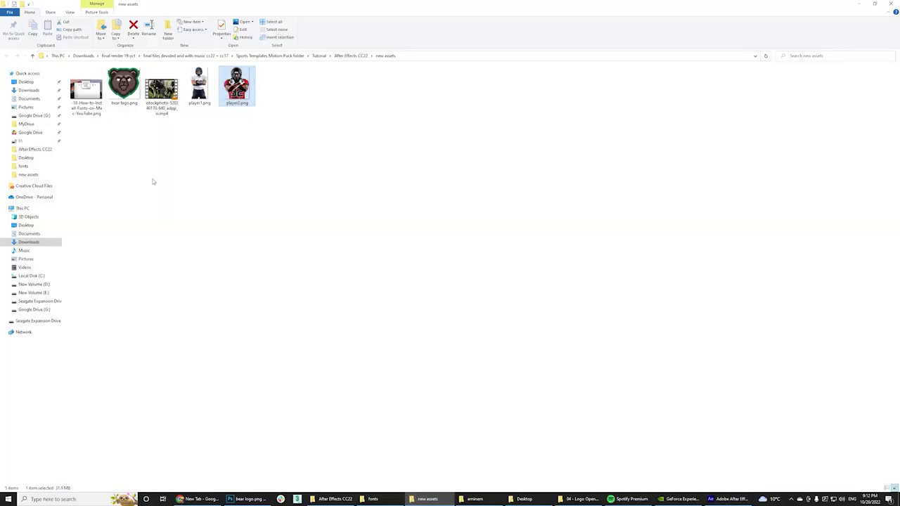
{"action": "left_click_drag", "start_coordinate": [124, 88], "coordinate": [68, 203]}
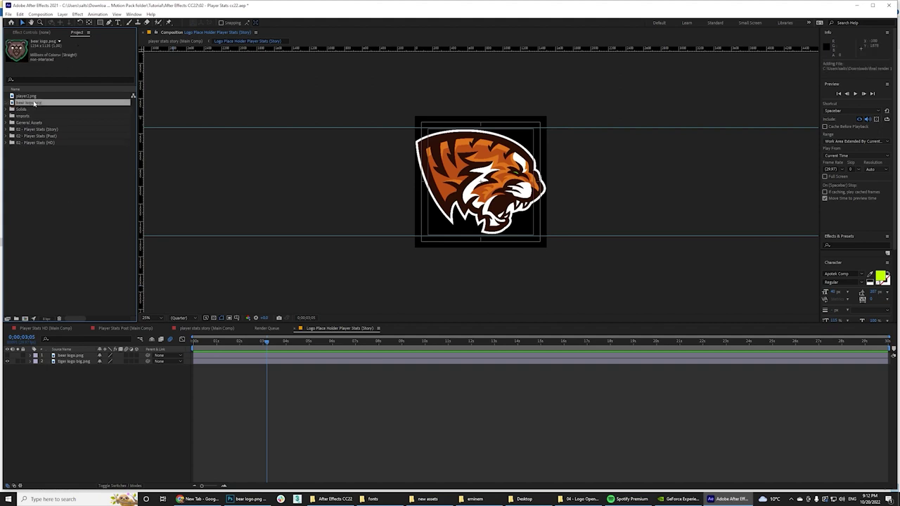
Place bear logo.png above tiger logo big.png in the placeholder, then close the precomp
{"action": "left_click_drag", "start_coordinate": [25, 104], "coordinate": [59, 361]}
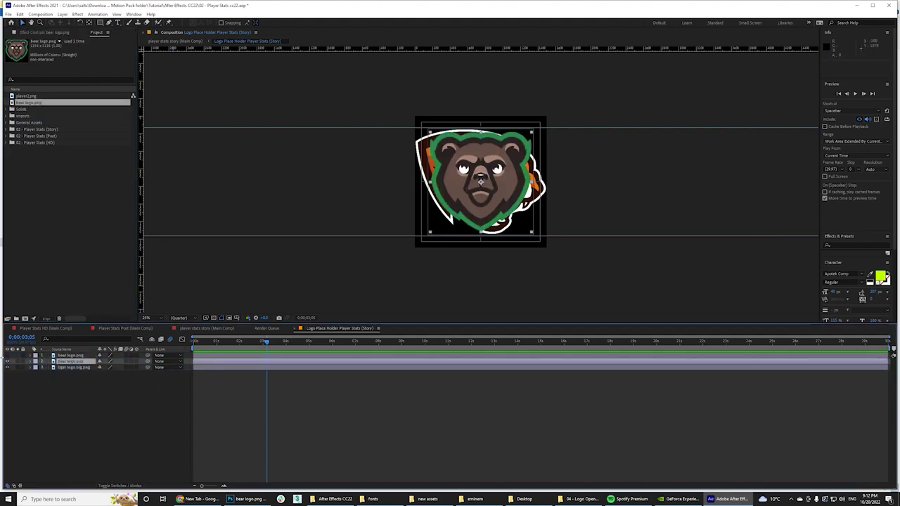
{"action": "left_click", "coordinate": [296, 330]}
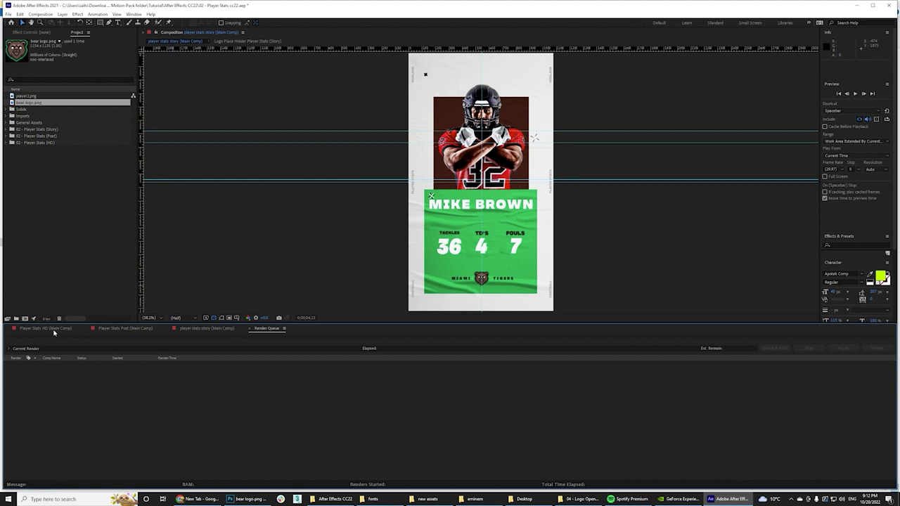
Replace TIGERS with BEARS in the Team Name text layer
{"action": "left_click", "coordinate": [204, 328]}
{"action": "left_click", "coordinate": [80, 481]}
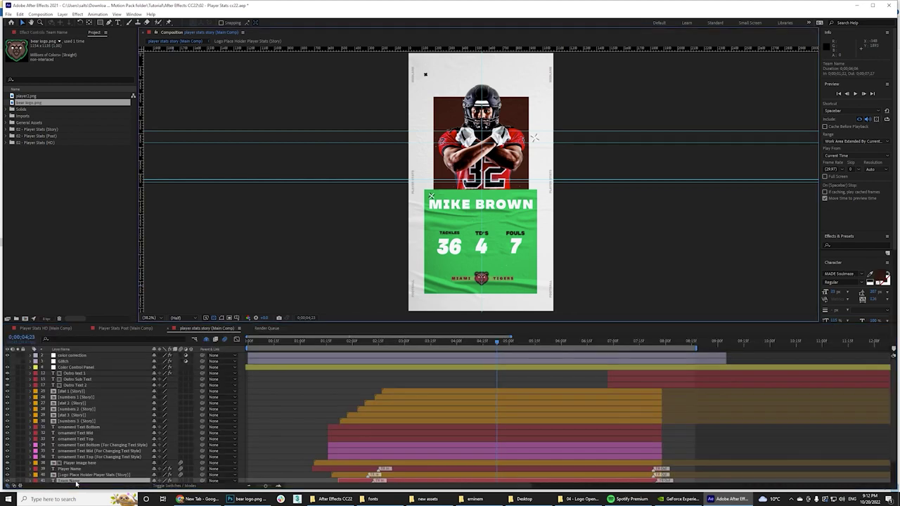
{"action": "double_click", "coordinate": [78, 481]}
{"action": "type", "text": "BEARS"}
{"action": "left_click", "coordinate": [104, 475]}
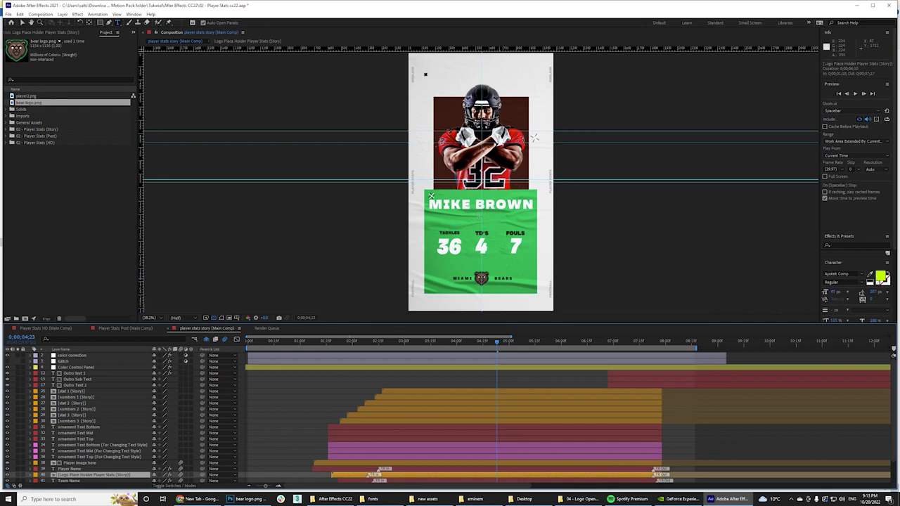
Scrub through the animation at full resolution to check the MIAMI BEARS title
{"action": "left_click_drag", "start_coordinate": [515, 344], "coordinate": [535, 346]}
{"action": "mouse_move", "coordinate": [538, 343]}
{"action": "left_mouse_down"}
{"action": "mouse_move", "coordinate": [595, 343]}
{"action": "mouse_move", "coordinate": [475, 343]}
{"action": "mouse_move", "coordinate": [522, 344]}
{"action": "left_mouse_up"}
{"action": "left_click", "coordinate": [477, 343]}
{"action": "scroll", "coordinate": [100, 411], "scroll_direction": "down", "scroll_amount": 1}
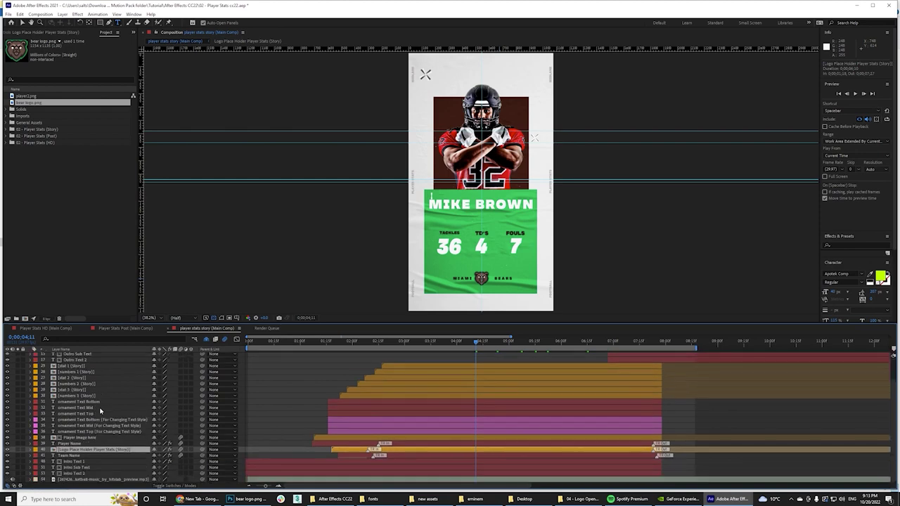
Select the music layer and preview the composition with its soundtrack, then stop playback
{"action": "left_click", "coordinate": [77, 480]}
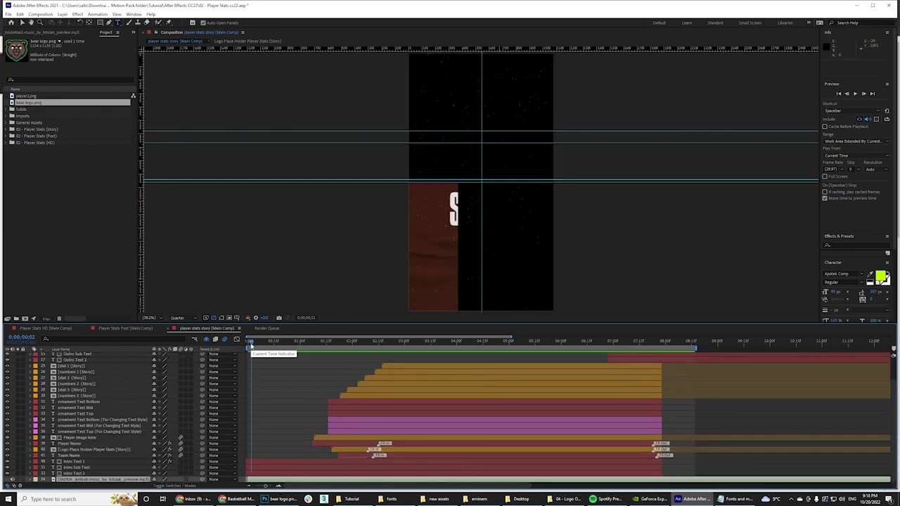
{"action": "key", "text": "space"}
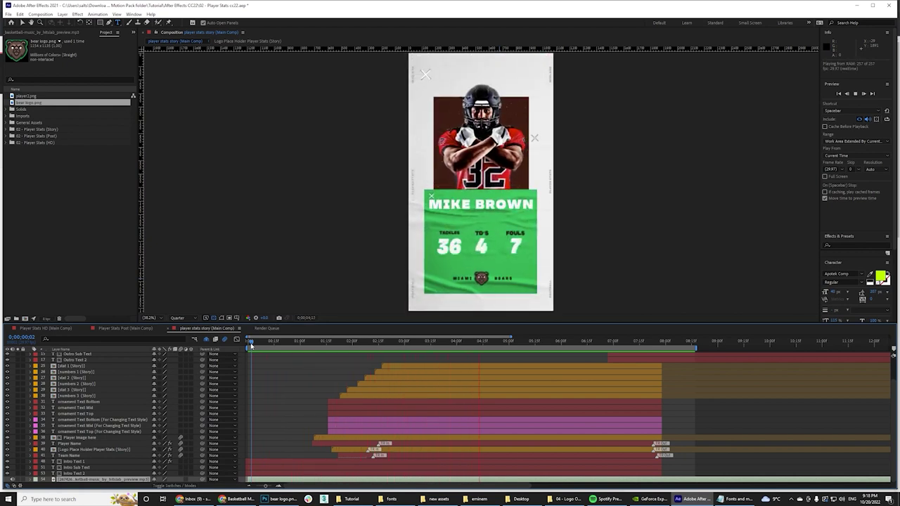
{"action": "key", "text": "space"}
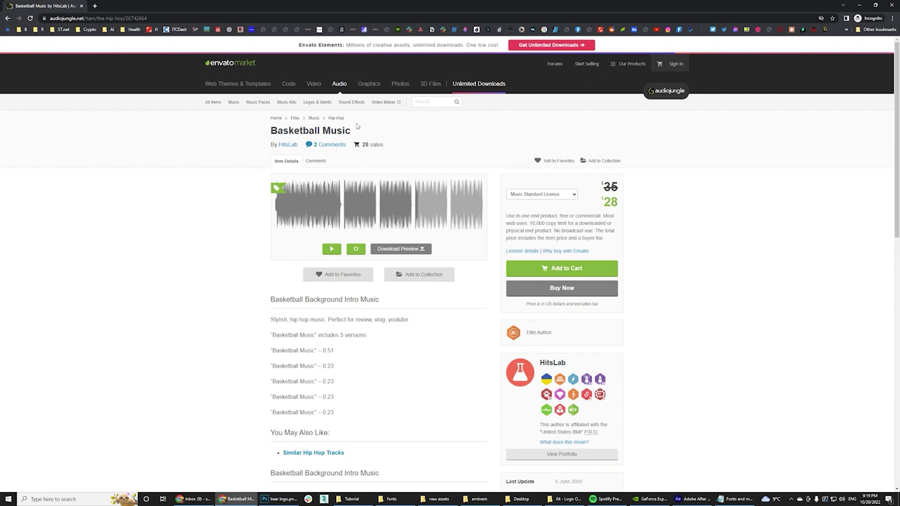
Play and then pause the Basketball Music track preview on AudioJungle
{"action": "left_click", "coordinate": [332, 251]}
{"action": "left_click", "coordinate": [332, 252]}
{"action": "left_click", "coordinate": [693, 499]}
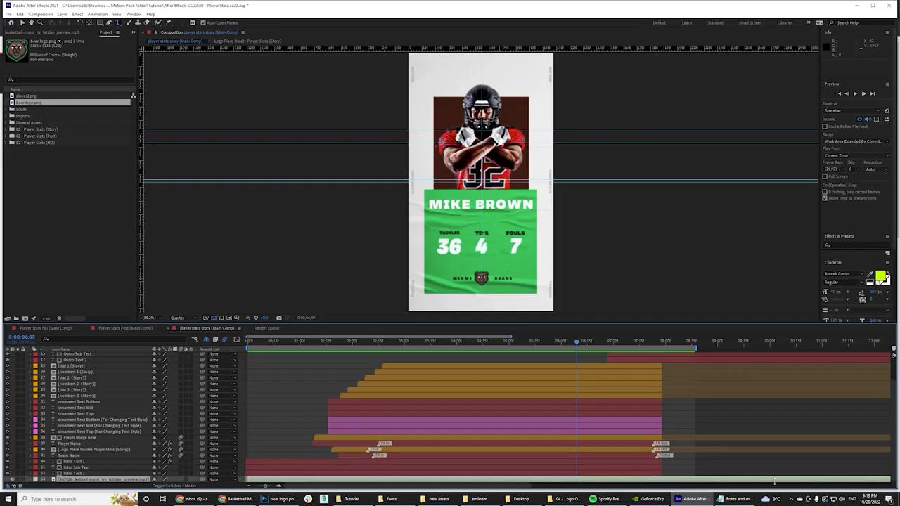
{"action": "left_click", "coordinate": [739, 499]}
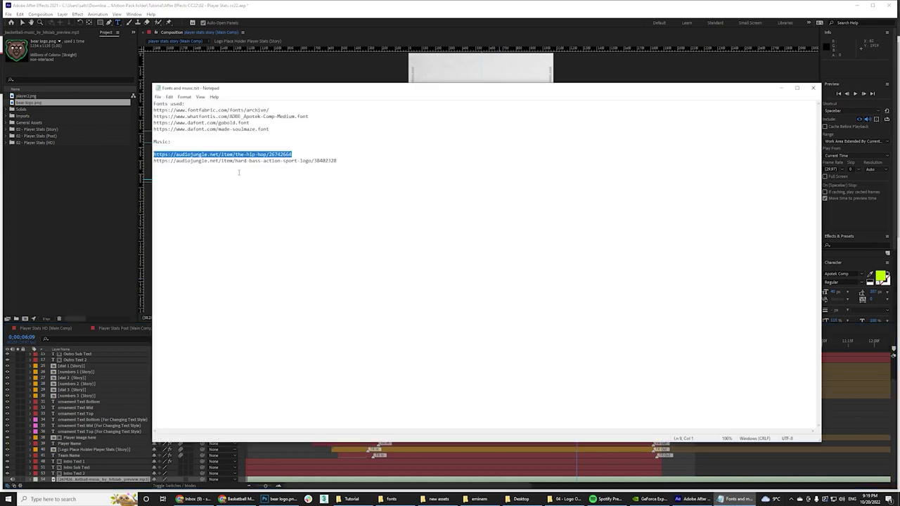
{"action": "left_click", "coordinate": [23, 487]}
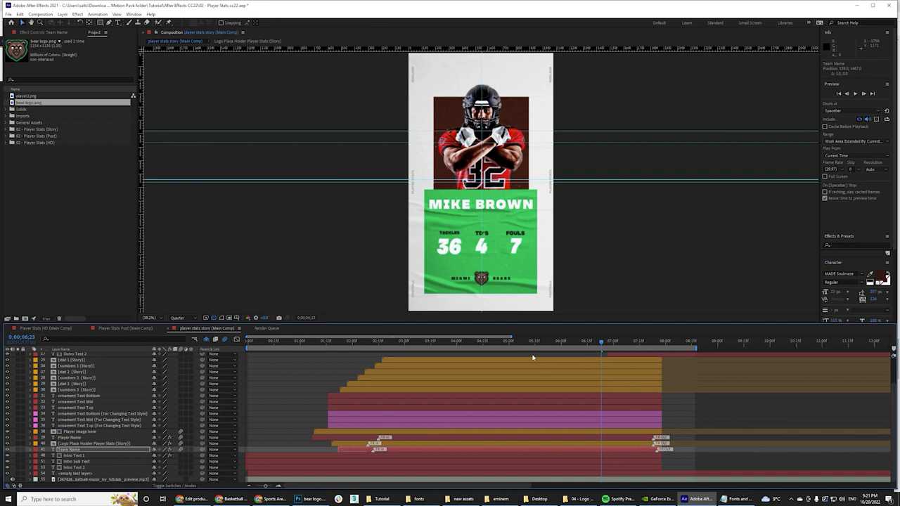
Scroll the Sports Templates product page down to the Samples of Players Lineup previews
{"action": "left_click", "coordinate": [696, 499]}
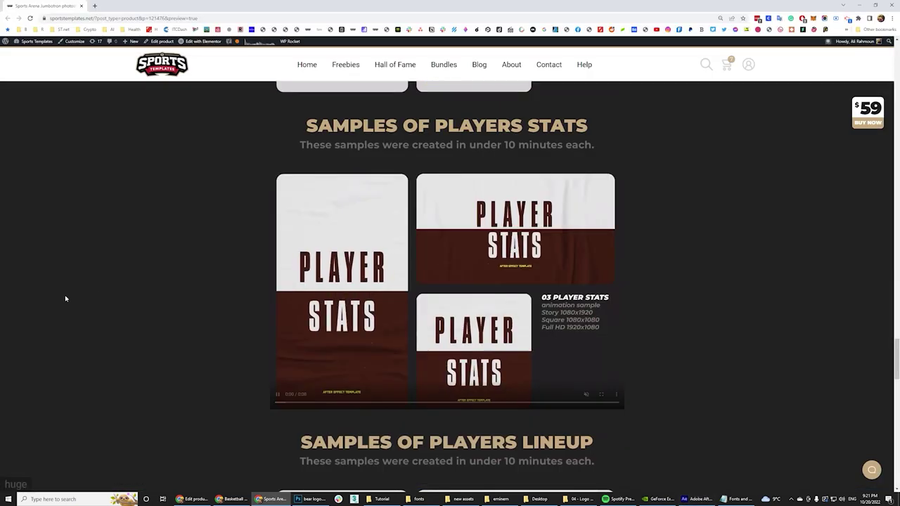
{"action": "scroll", "coordinate": [62, 338], "scroll_direction": "up", "scroll_amount": 15}
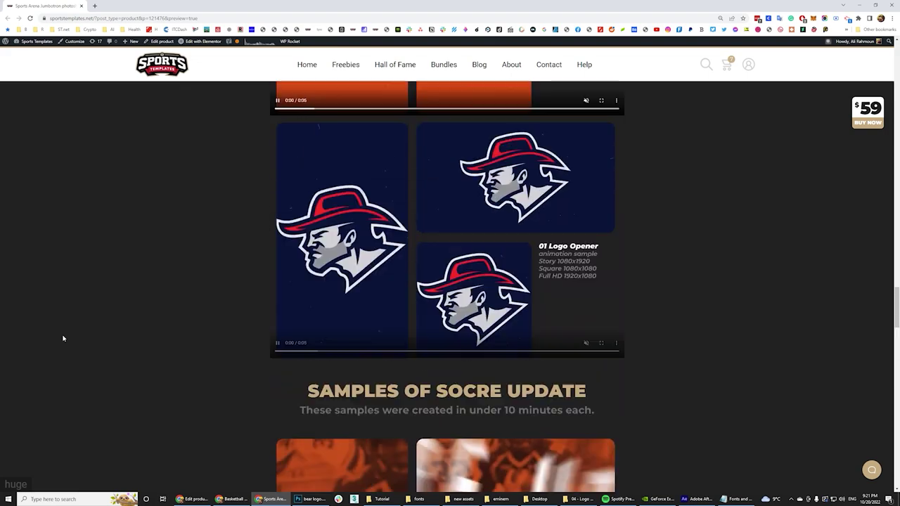
{"action": "scroll", "coordinate": [63, 338], "scroll_direction": "up", "scroll_amount": 5}
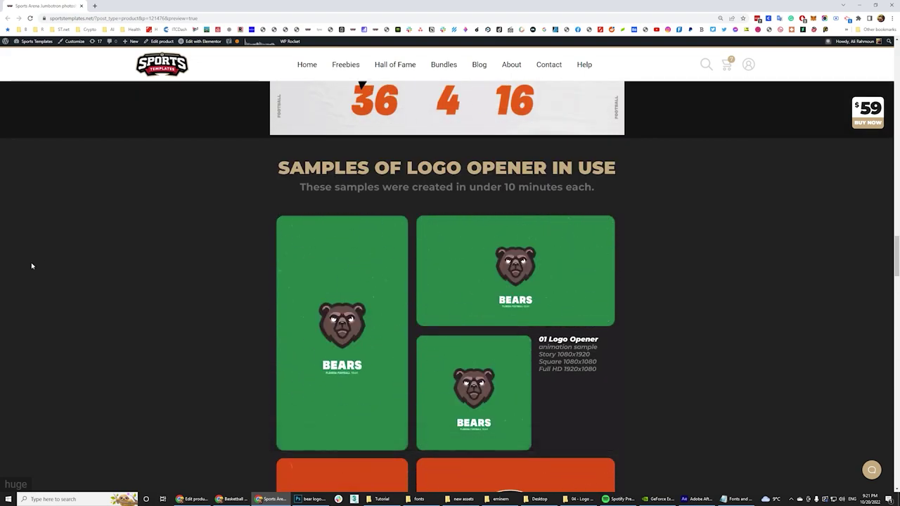
{"action": "scroll", "coordinate": [31, 266], "scroll_direction": "down", "scroll_amount": 12}
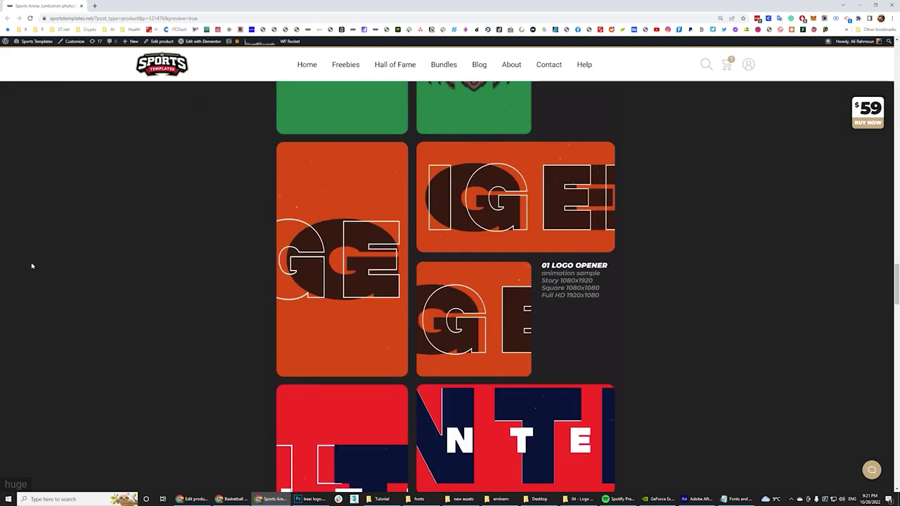
{"action": "scroll", "coordinate": [31, 266], "scroll_direction": "down", "scroll_amount": 1}
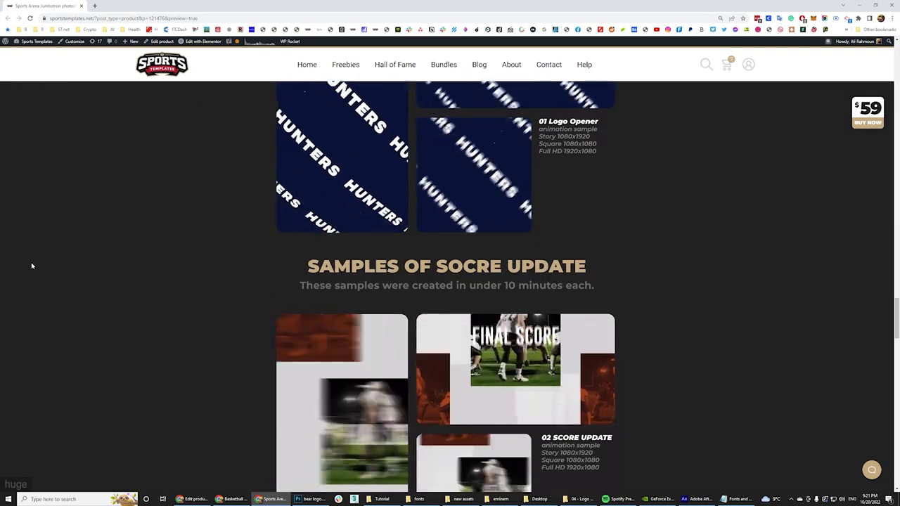
{"action": "scroll", "coordinate": [31, 266], "scroll_direction": "down", "scroll_amount": 1}
{"action": "scroll", "coordinate": [106, 267], "scroll_direction": "down", "scroll_amount": 2}
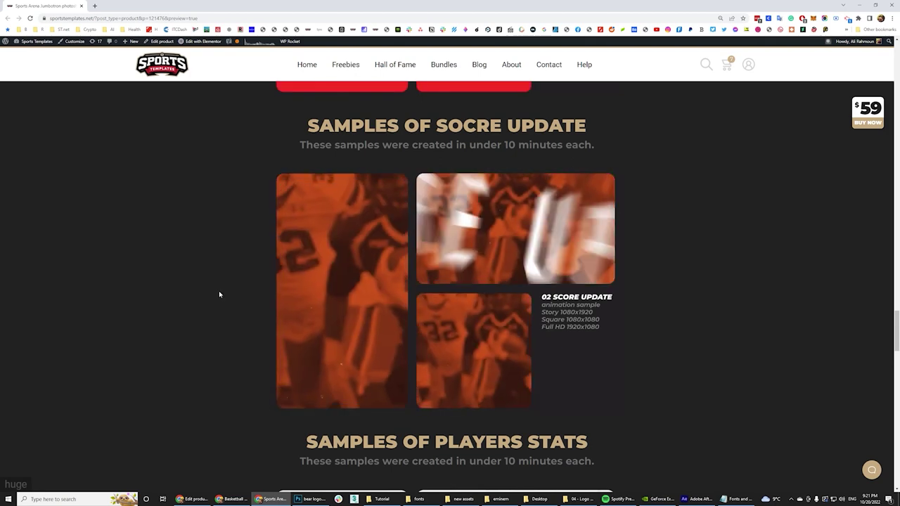
{"action": "scroll", "coordinate": [220, 294], "scroll_direction": "down", "scroll_amount": 4}
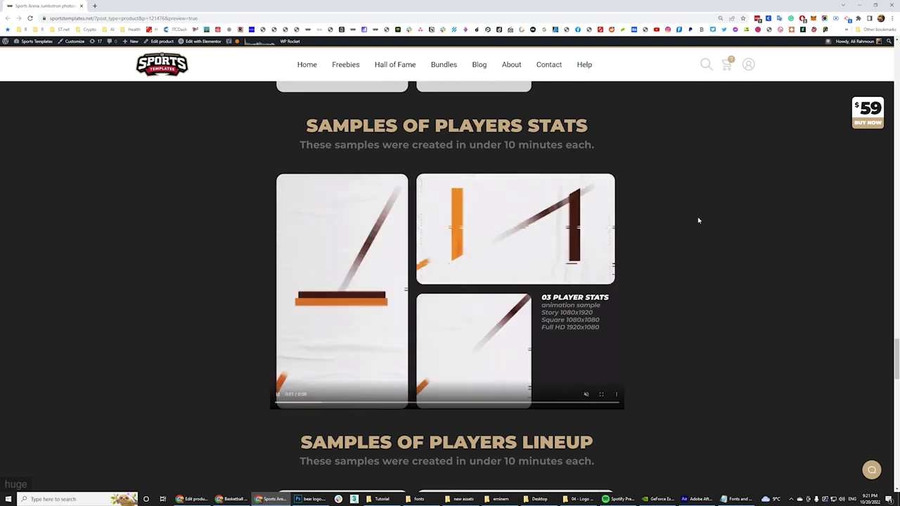
{"action": "scroll", "coordinate": [33, 324], "scroll_direction": "down", "scroll_amount": 4}
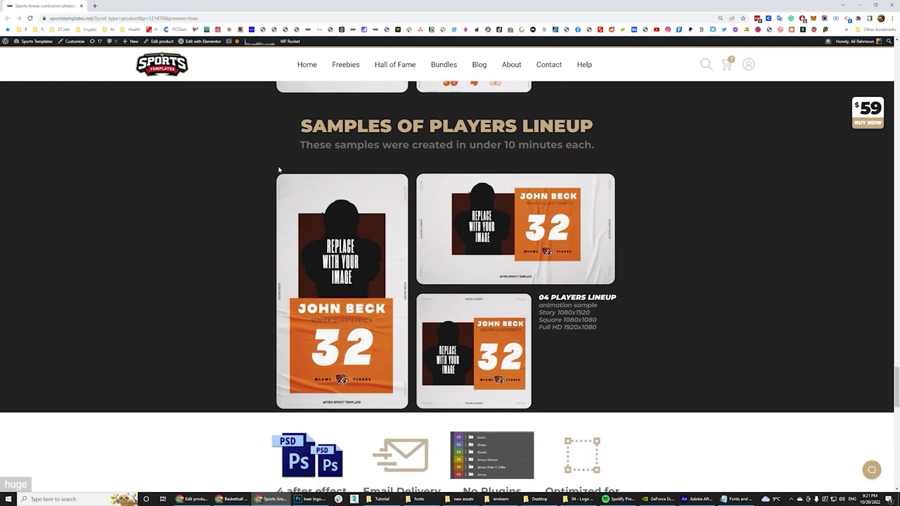